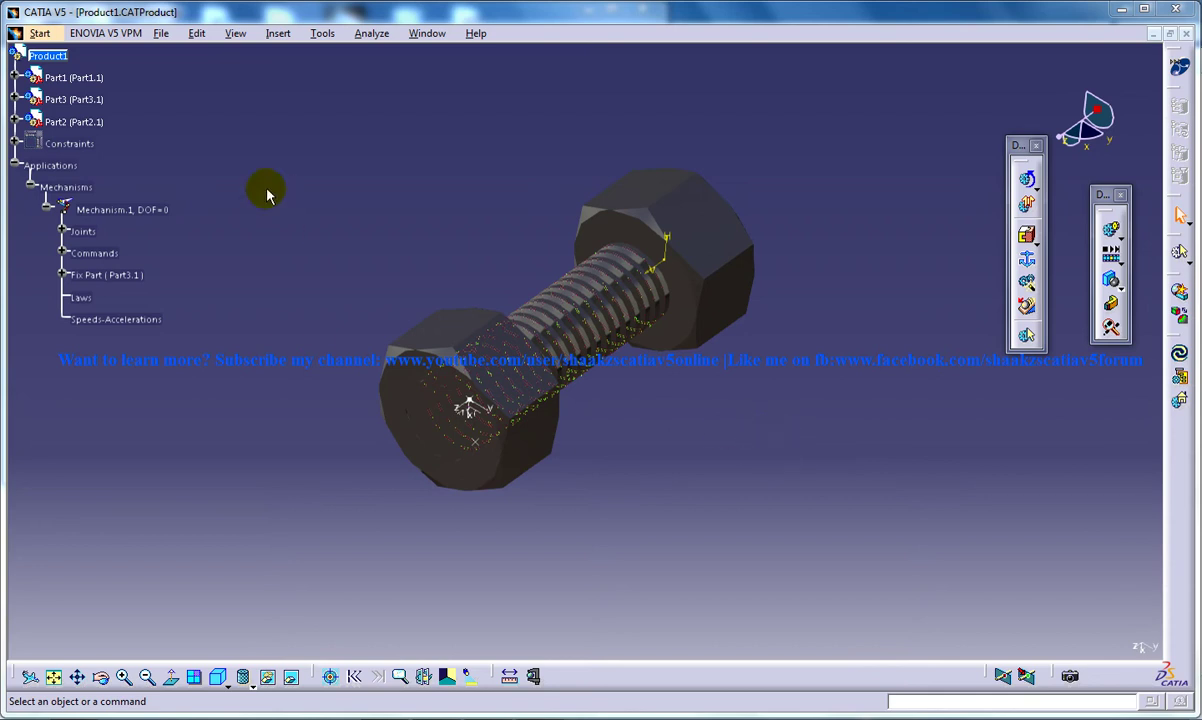
# - Simulate Mechanism.1 by moving Command.1 to -6 so the nut travels to the bolt head, and close the simulation
pyautogui.moveTo(483, 222)
pyautogui.mouseDown(button='middle')
pyautogui.moveTo(451, 249)
pyautogui.moveTo(474, 216)
pyautogui.mouseUp(button='middle')
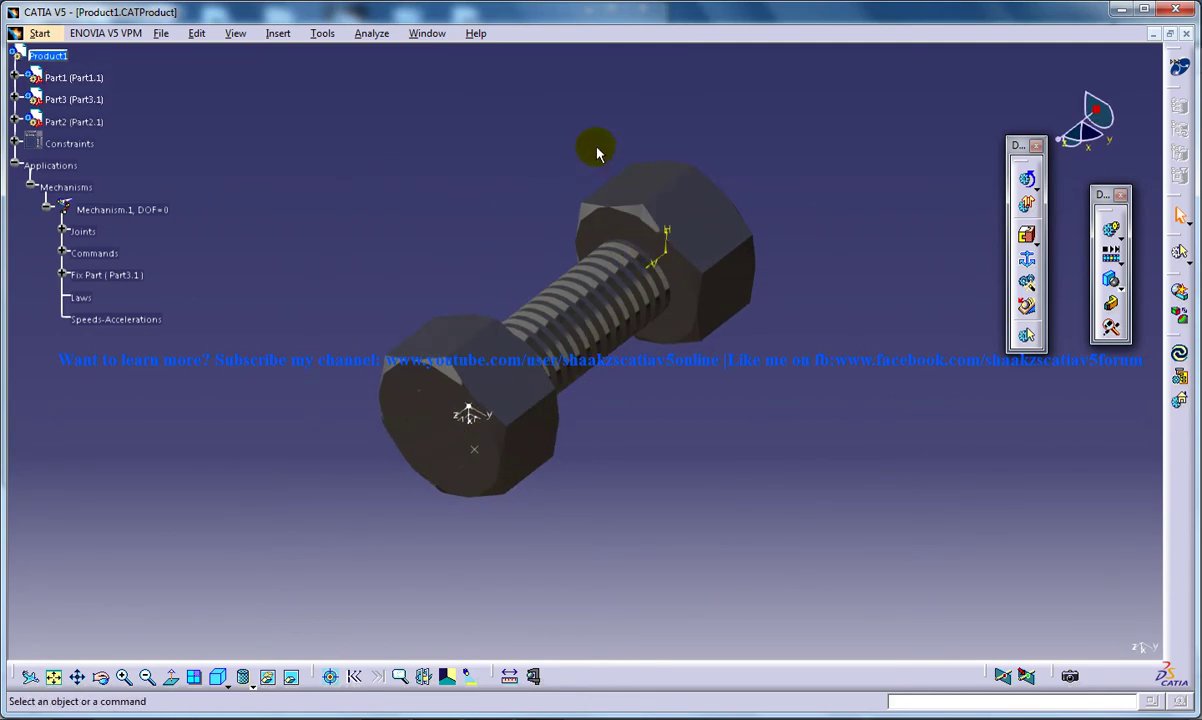
pyautogui.moveTo(590, 148); pyautogui.dragTo(588, 205, button='middle')
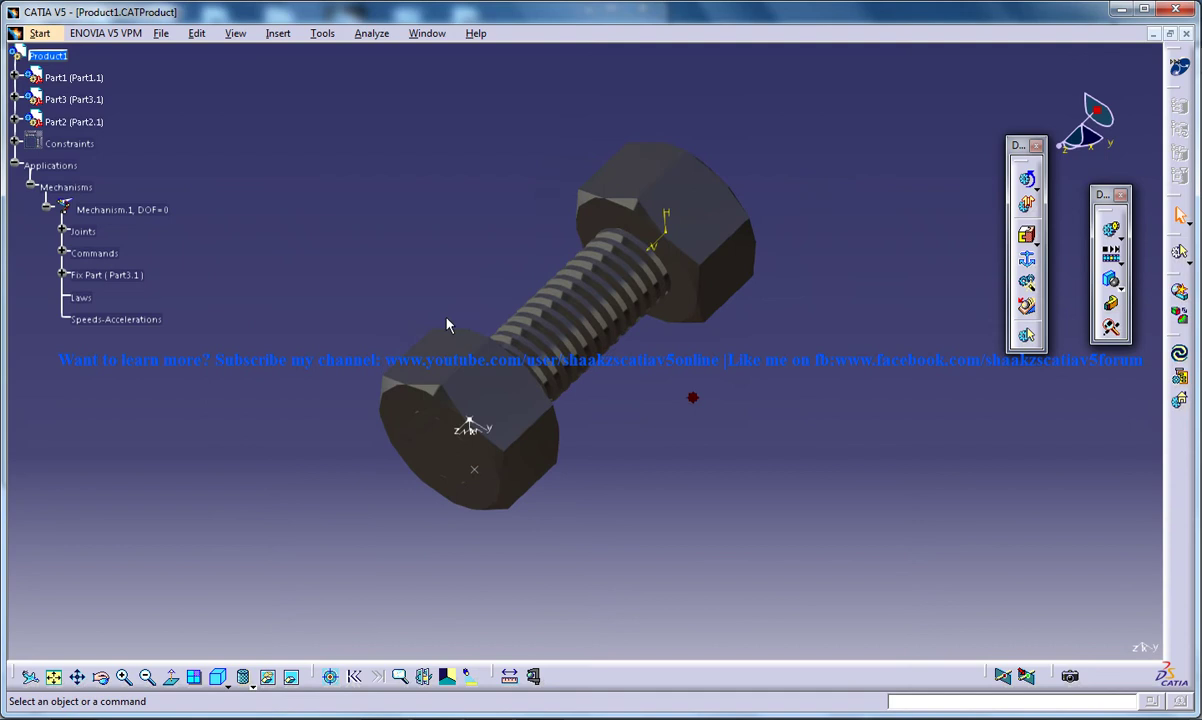
pyautogui.moveTo(447, 325); pyautogui.dragTo(617, 348, button='middle')
pyautogui.moveTo(672, 422); pyautogui.dragTo(703, 373, button='middle')
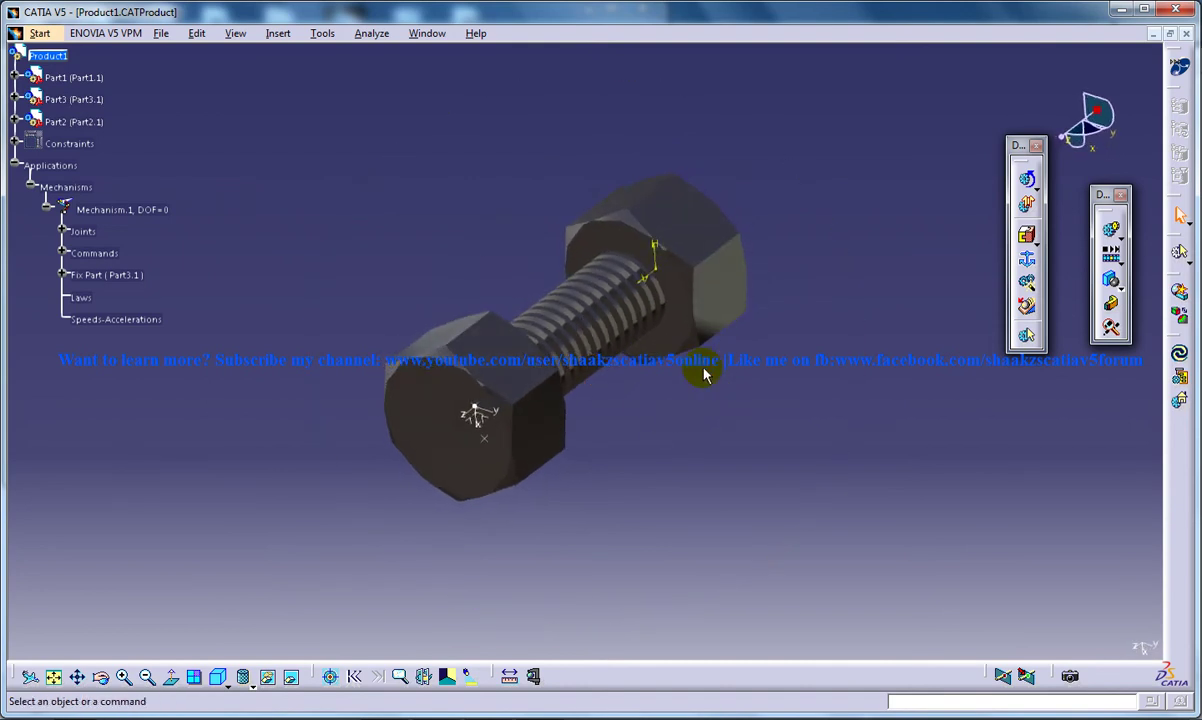
pyautogui.click(122, 319)
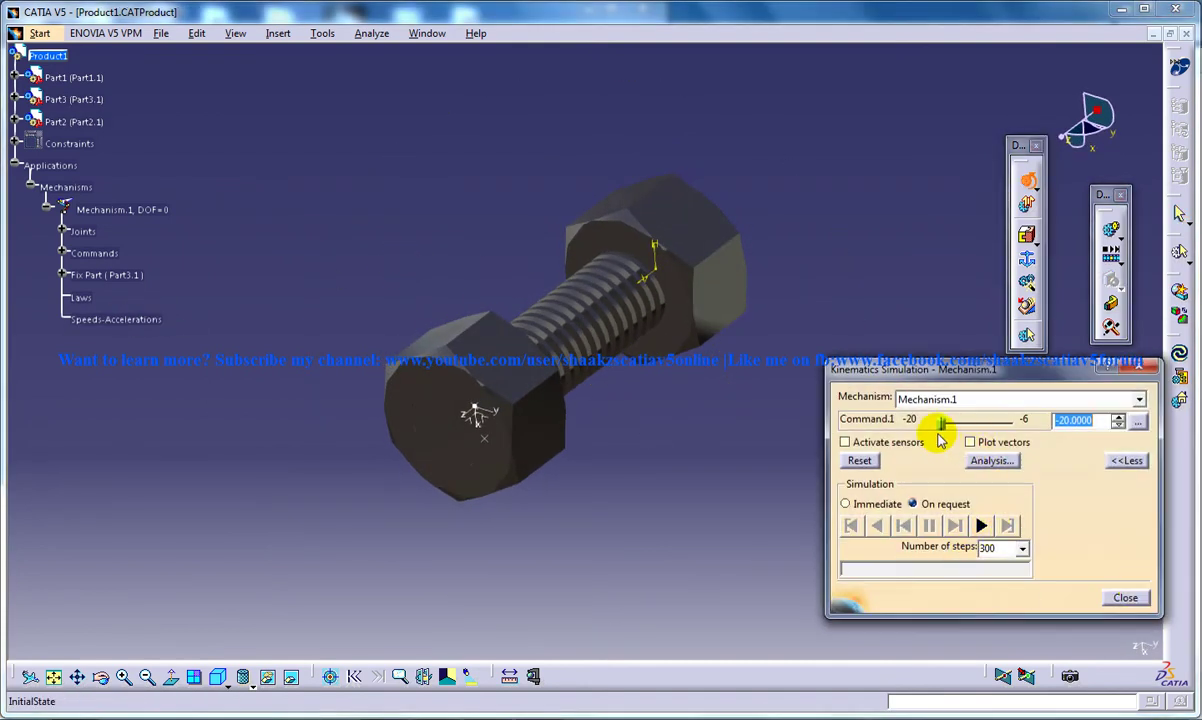
pyautogui.moveTo(940, 421); pyautogui.dragTo(1013, 419)
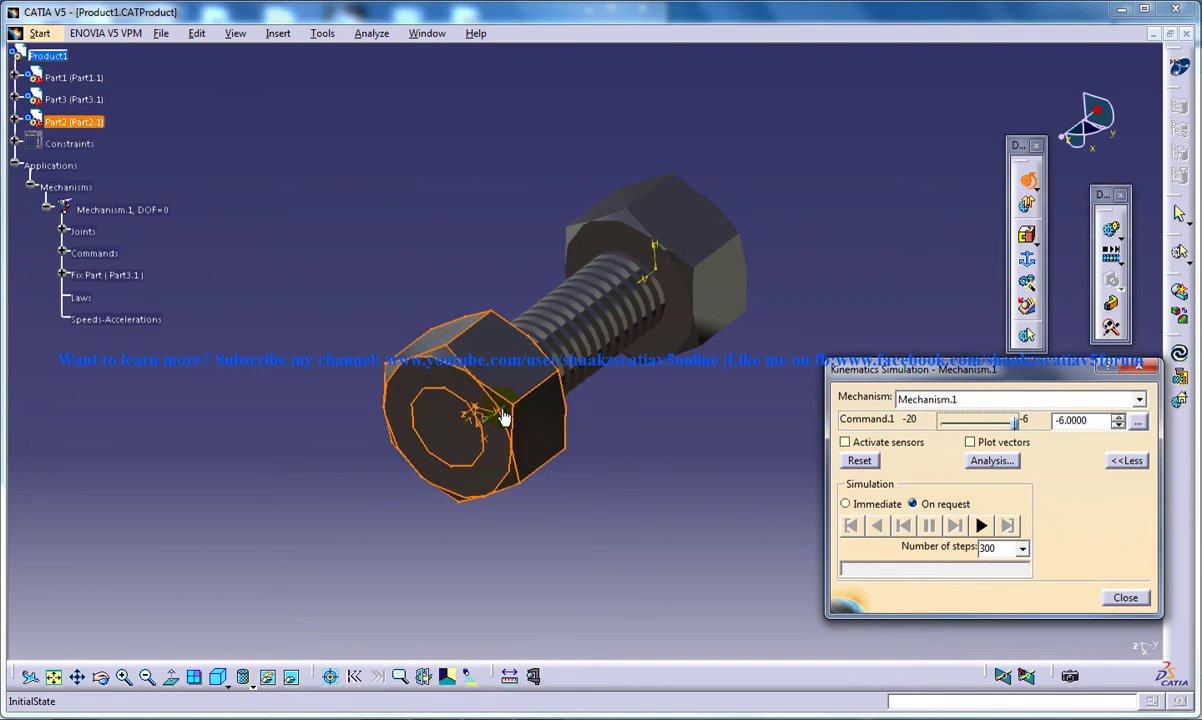
pyautogui.moveTo(512, 400); pyautogui.dragTo(600, 335)
pyautogui.click(1115, 597)
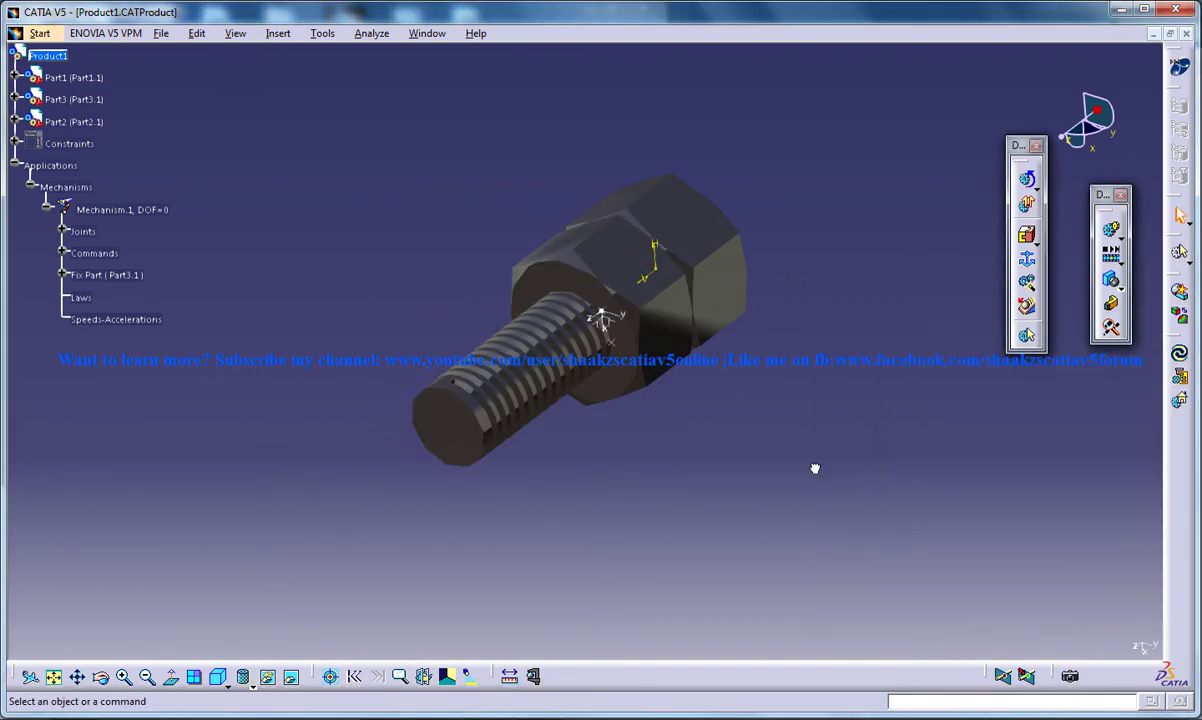
# - Insert a new part into Product1, choosing to define a new origin point at the bolt head's origin
pyautogui.moveTo(816, 470); pyautogui.dragTo(800, 449, button='middle')
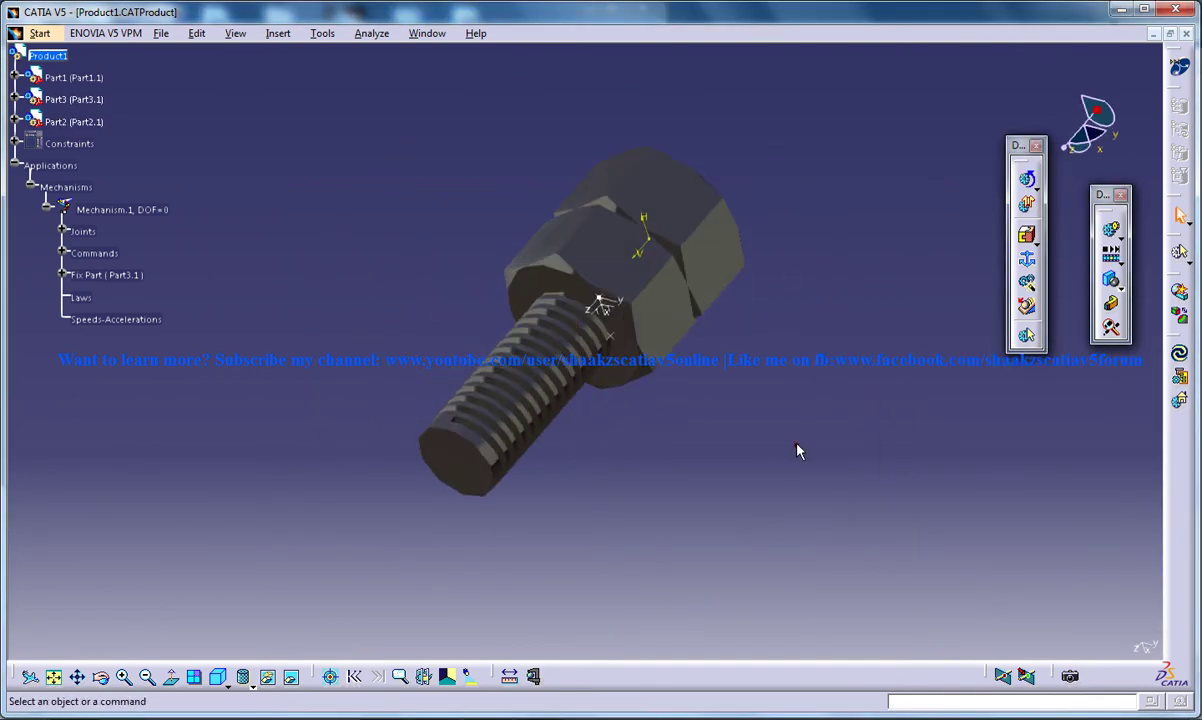
pyautogui.click(893, 389)
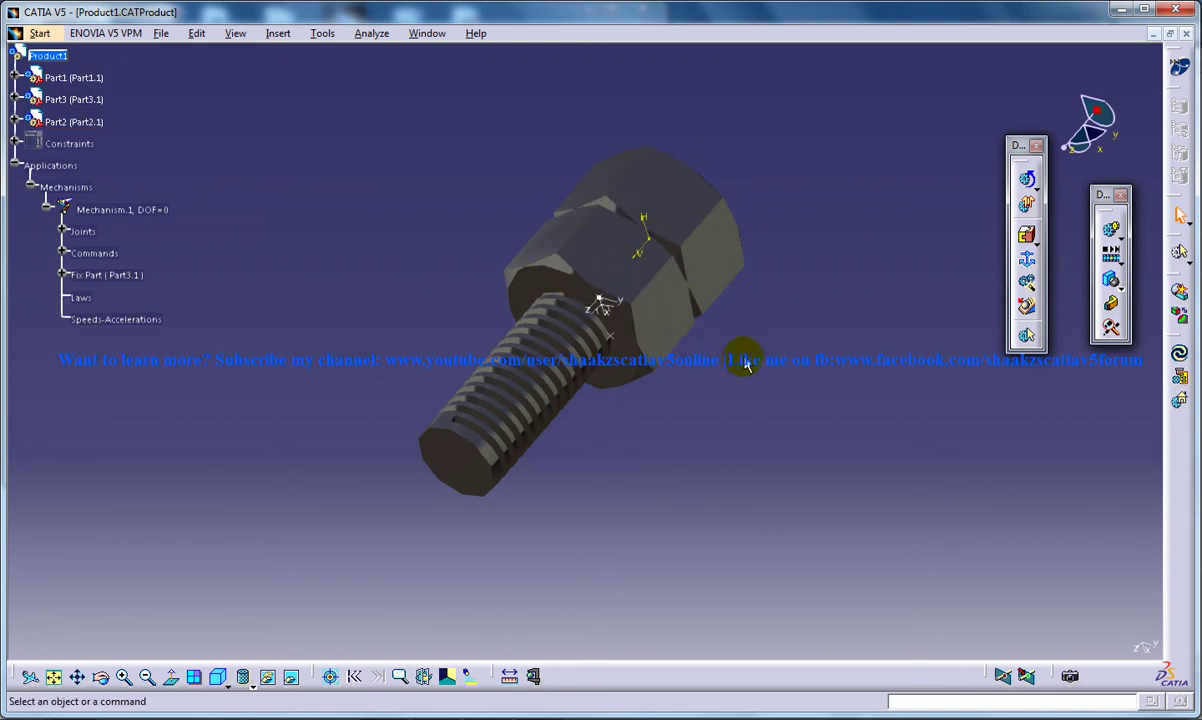
pyautogui.moveTo(740, 348); pyautogui.dragTo(775, 306, button='middle')
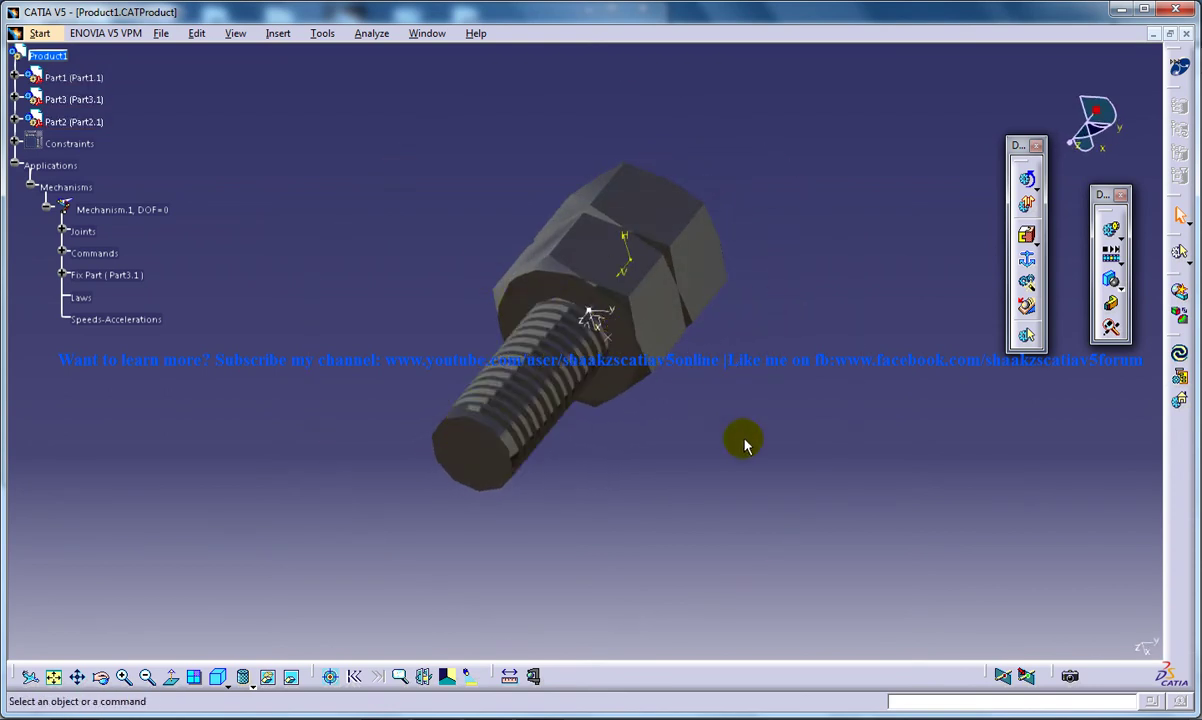
pyautogui.moveTo(738, 437); pyautogui.dragTo(617, 420, button='middle')
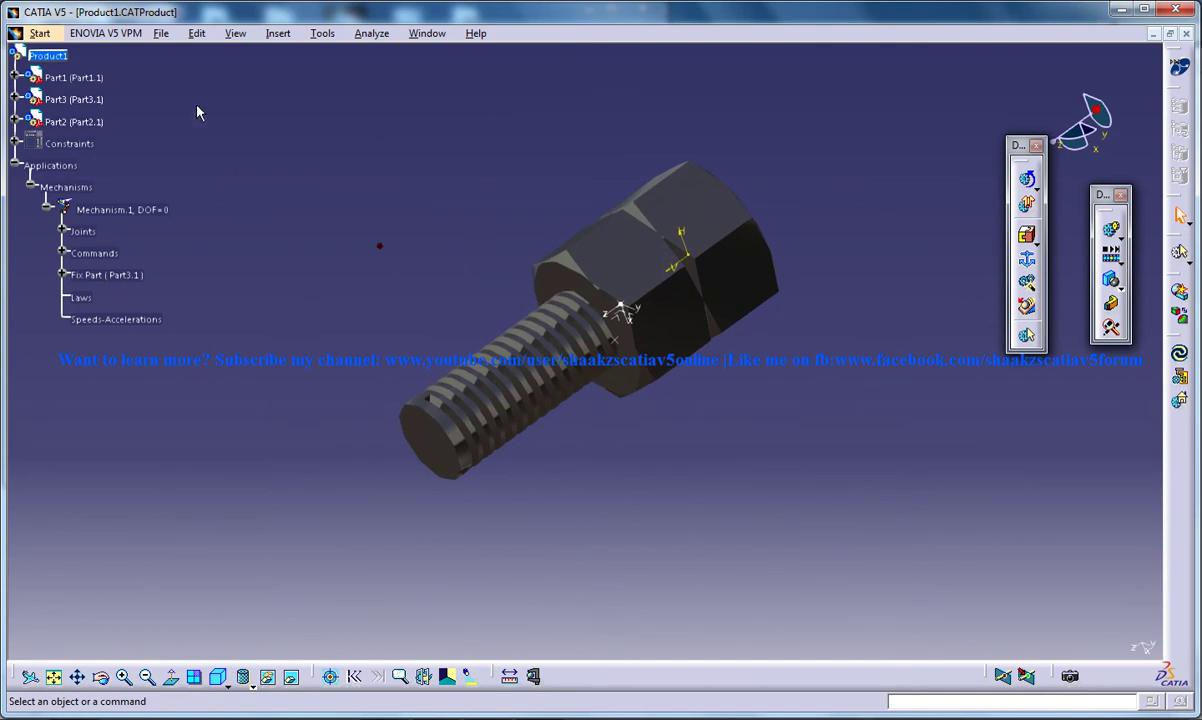
pyautogui.click(277, 34)
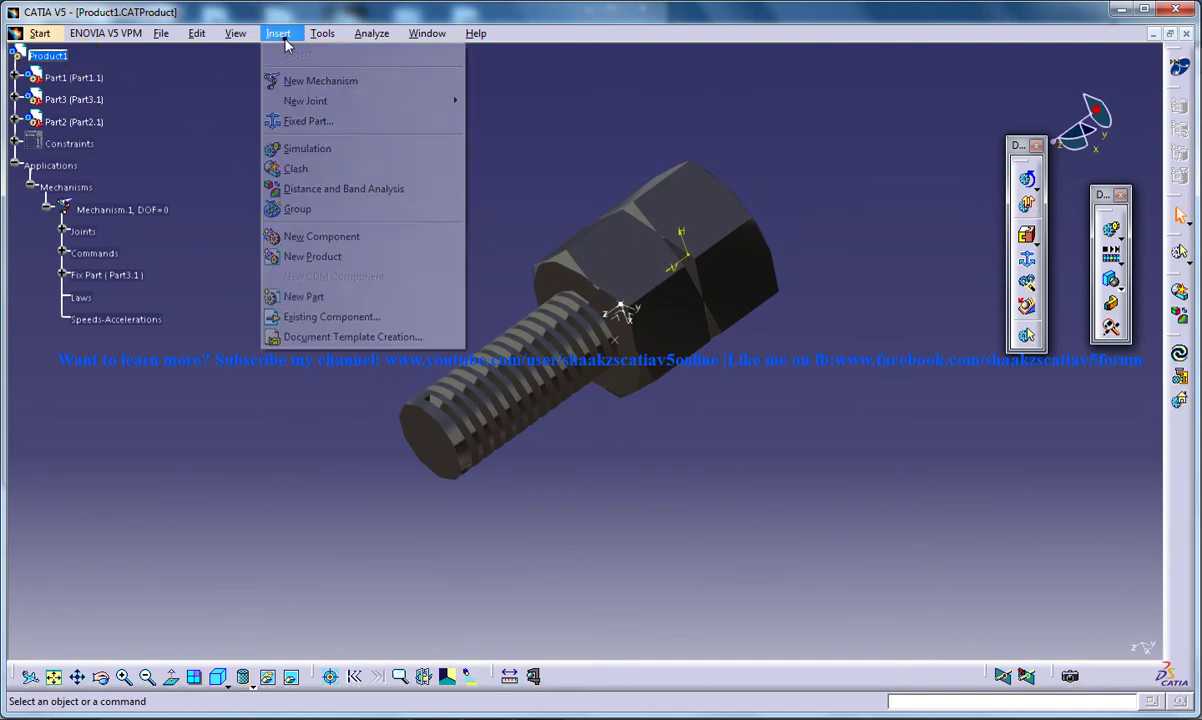
pyautogui.click(344, 296)
pyautogui.click(48, 56)
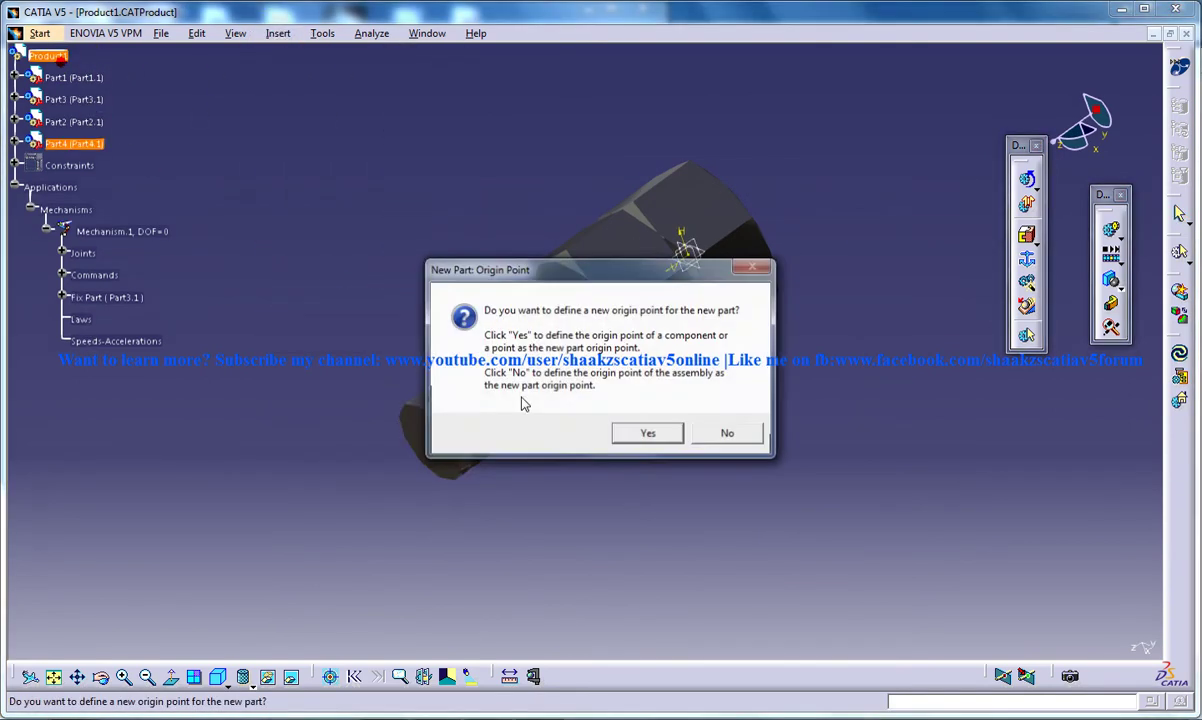
pyautogui.click(636, 431)
pyautogui.moveTo(620, 378); pyautogui.dragTo(786, 354, button='middle')
pyautogui.click(668, 273)
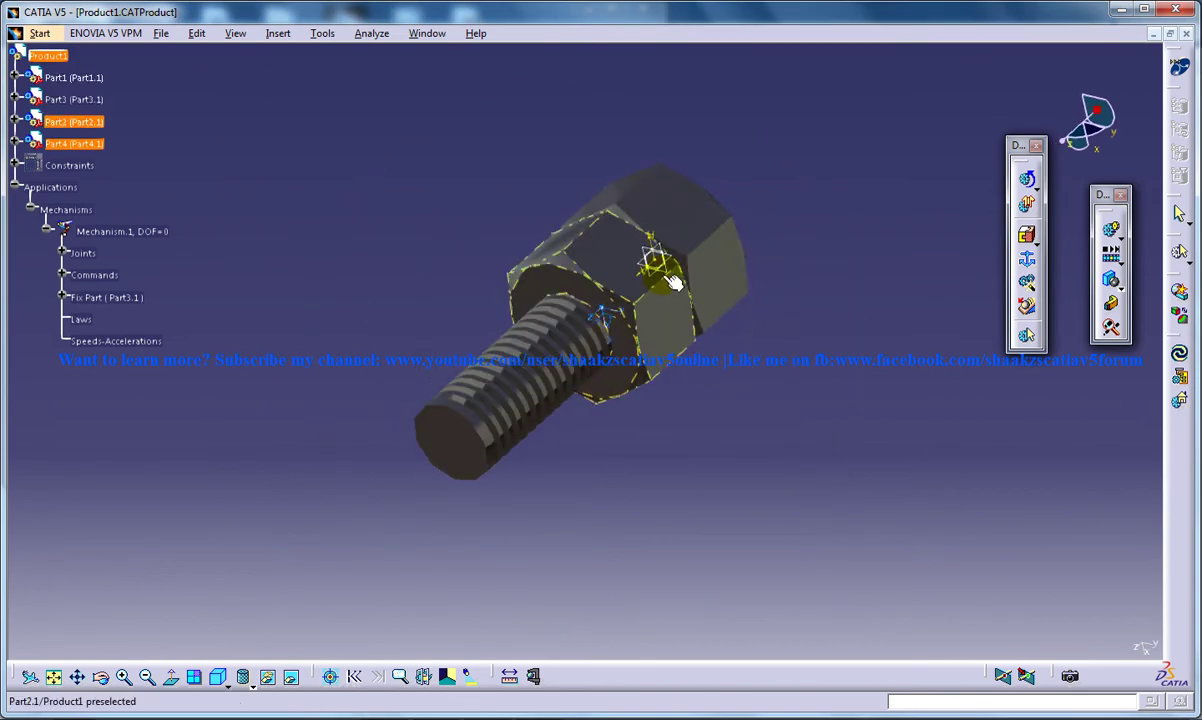
# - Open Part4 for editing and sketch a small circle on its xy plane, centred about 9.2 mm from the origin along the horizontal axis
pyautogui.click(15, 144)
pyautogui.doubleClick(70, 166)
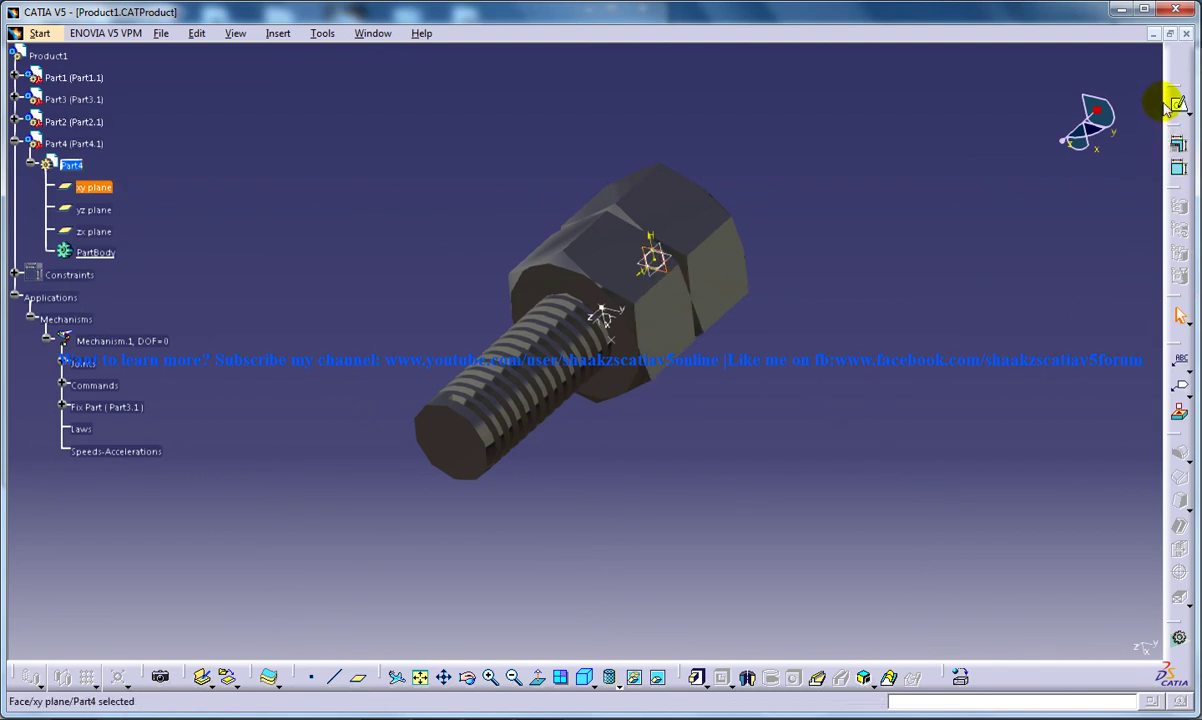
pyautogui.click(1178, 171)
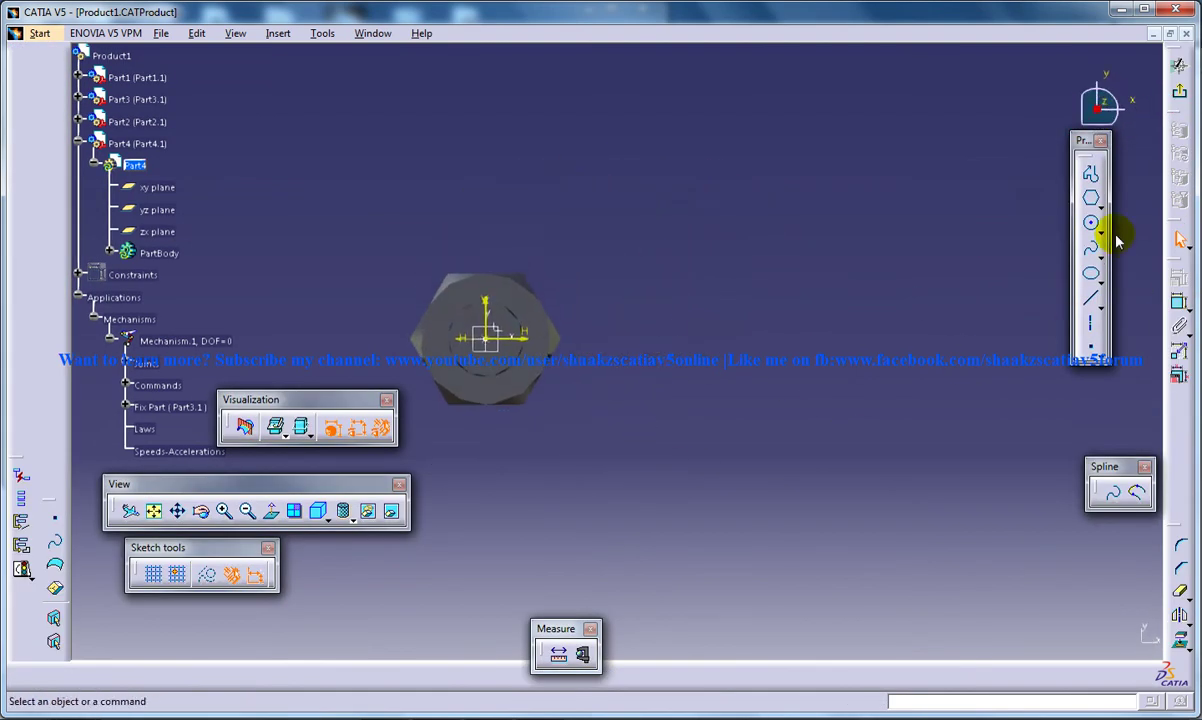
pyautogui.click(1091, 222)
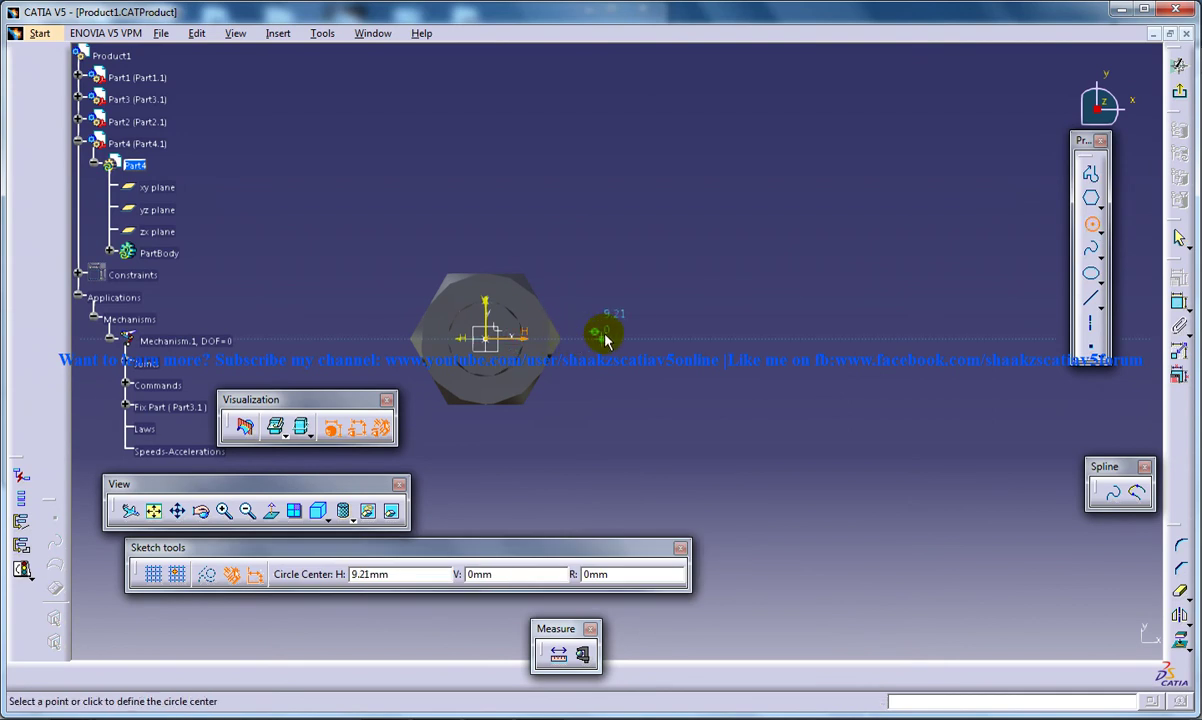
pyautogui.click(607, 338)
pyautogui.click(625, 318)
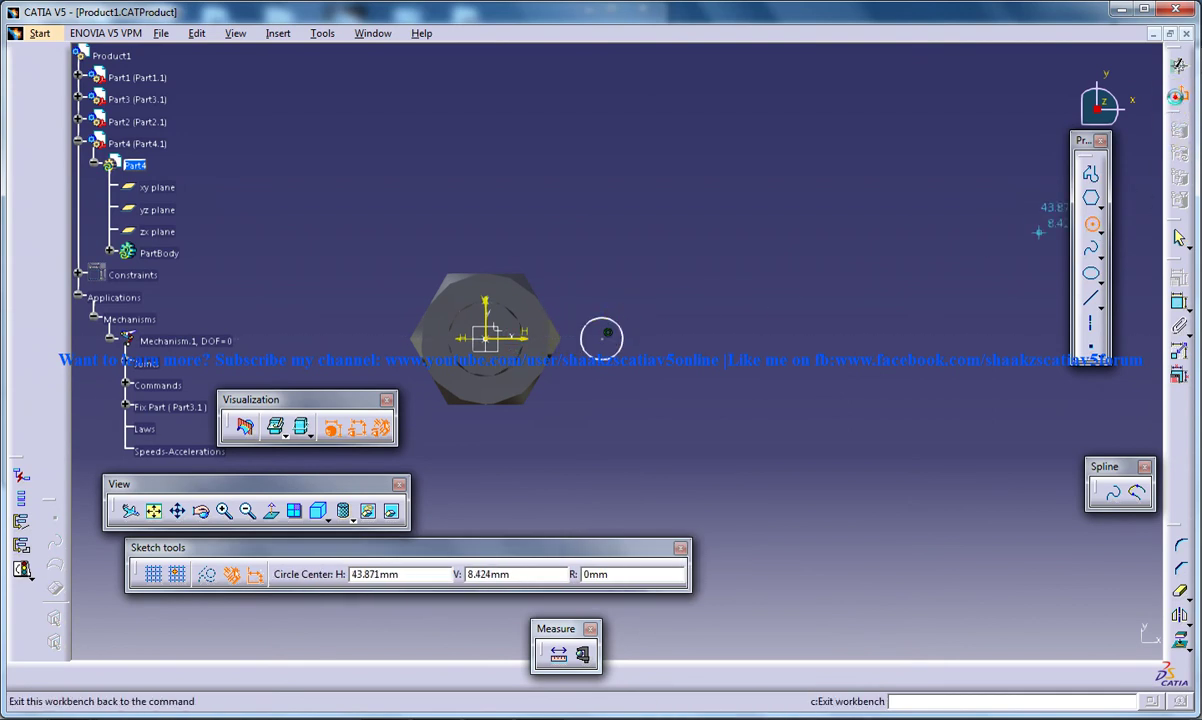
pyautogui.click(1178, 90)
# - Pad the circle sketch to a length of 10 mm
pyautogui.click(698, 677)
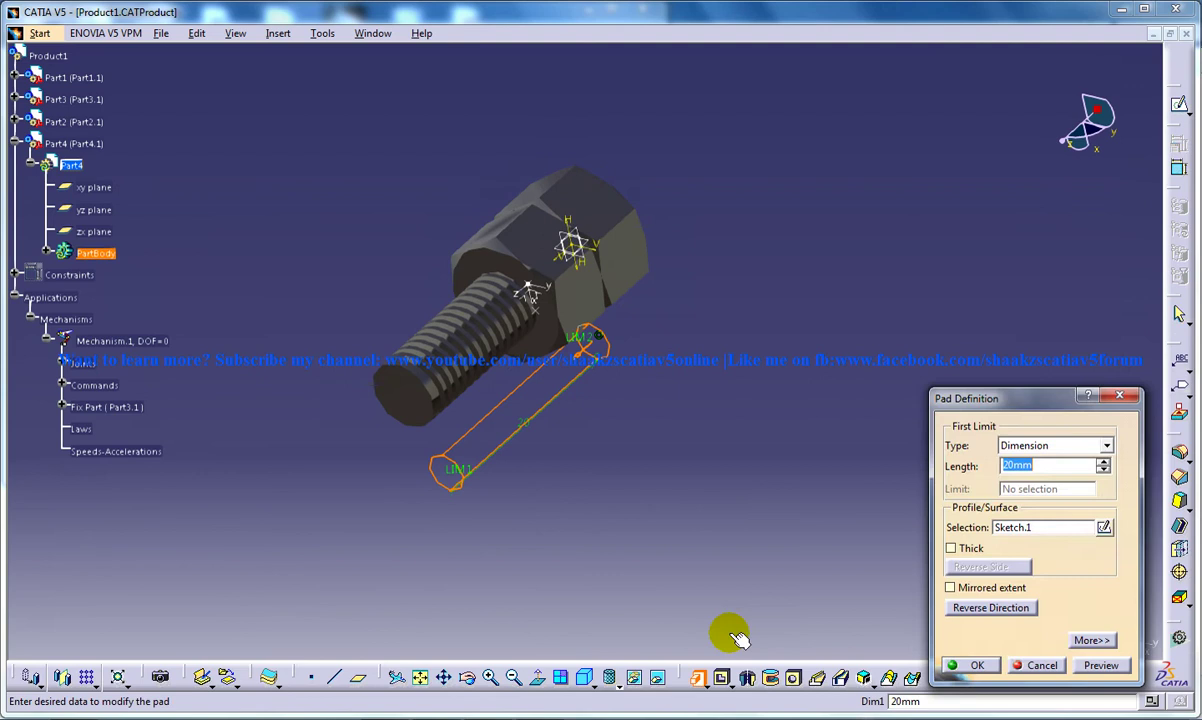
pyautogui.write('10')
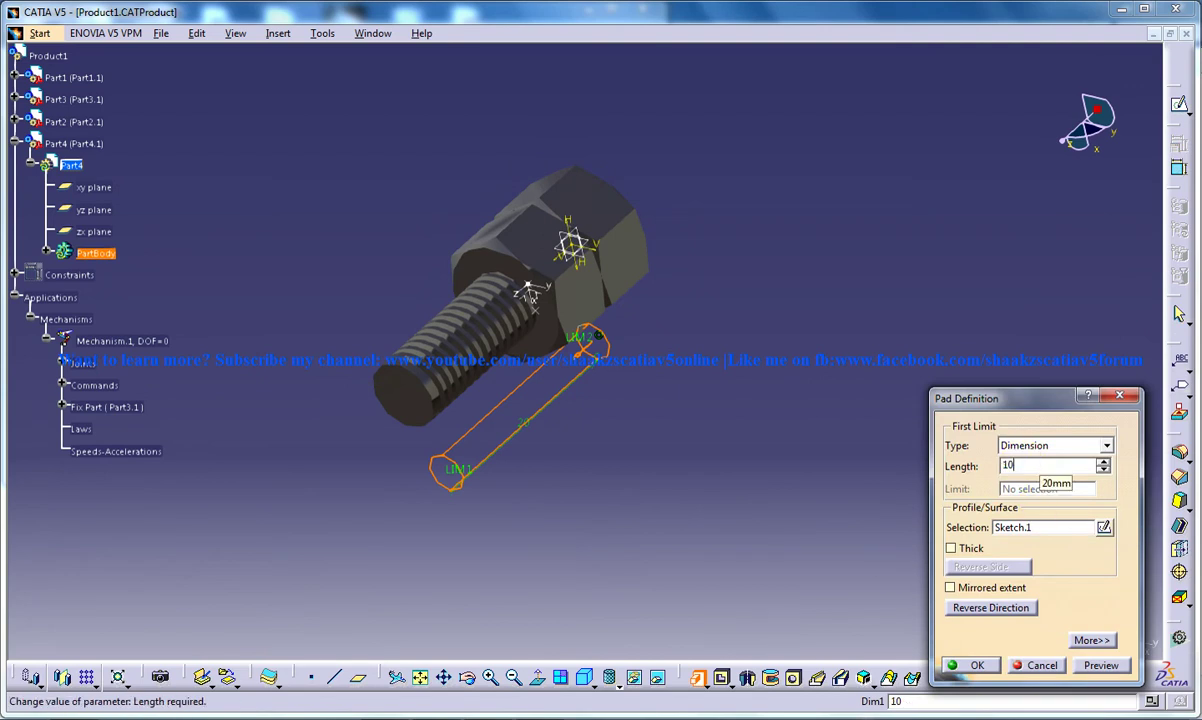
pyautogui.press('Return')
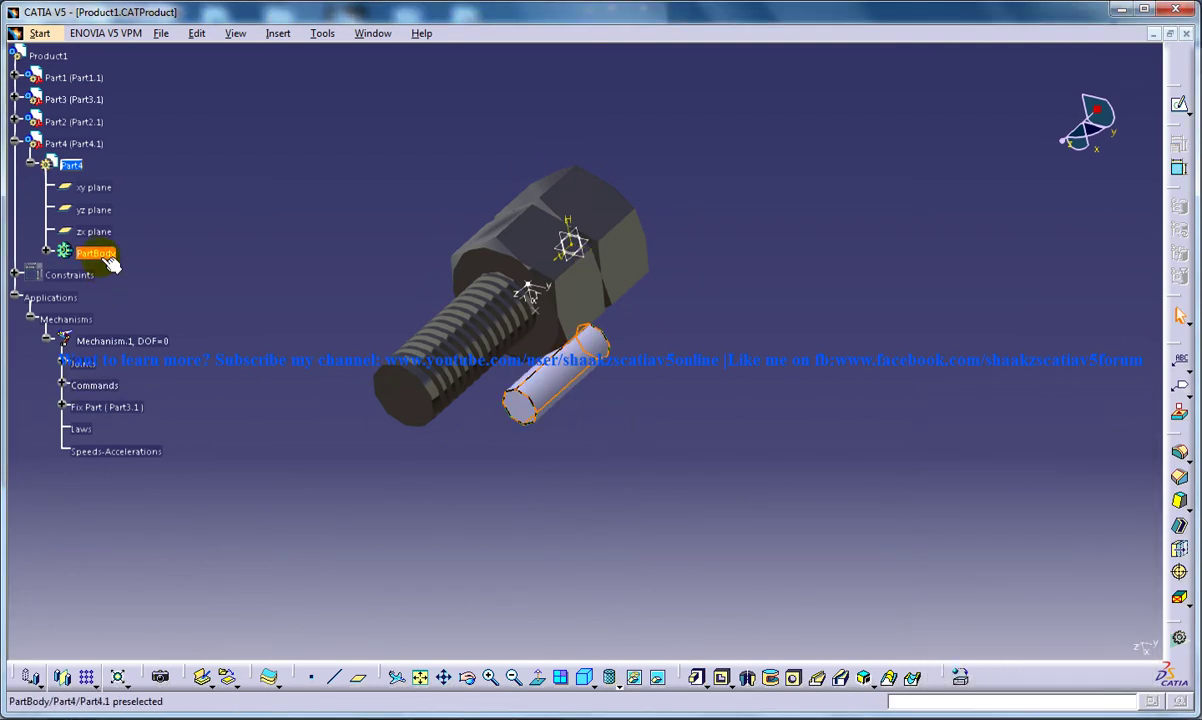
# - Edit the pad in Part4's PartBody to give the cylinder a shorter length
pyautogui.click(47, 258)
pyautogui.doubleClick(102, 274)
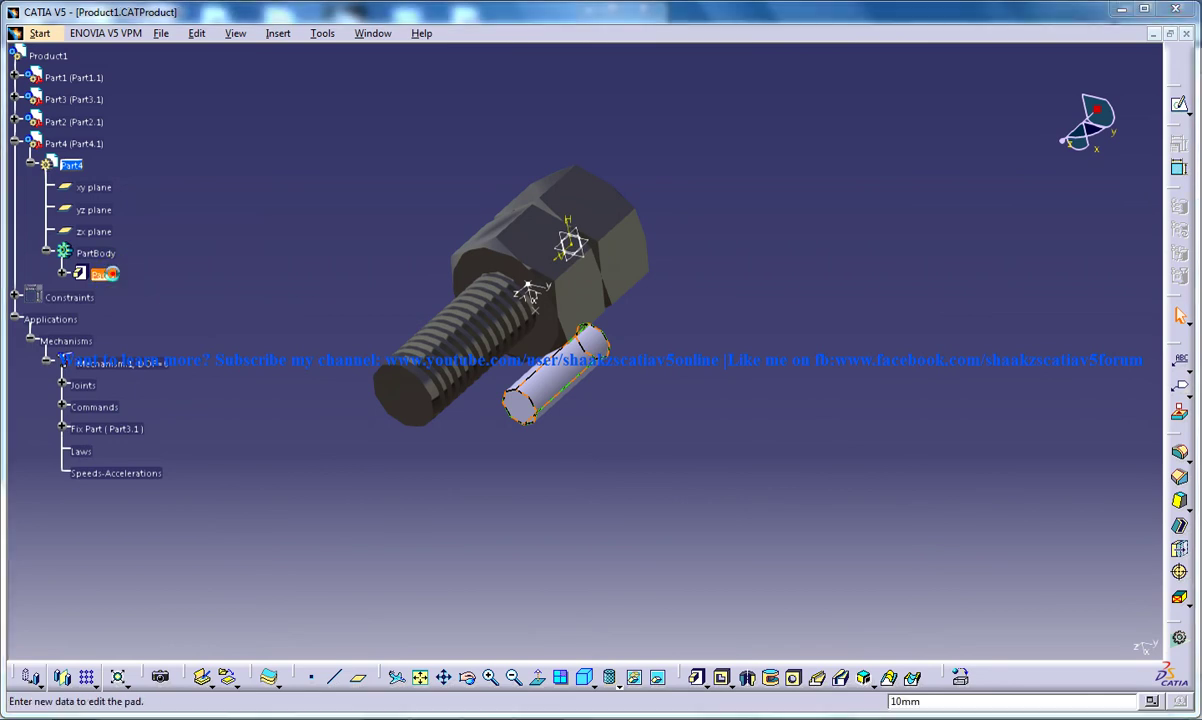
pyautogui.press('Return')
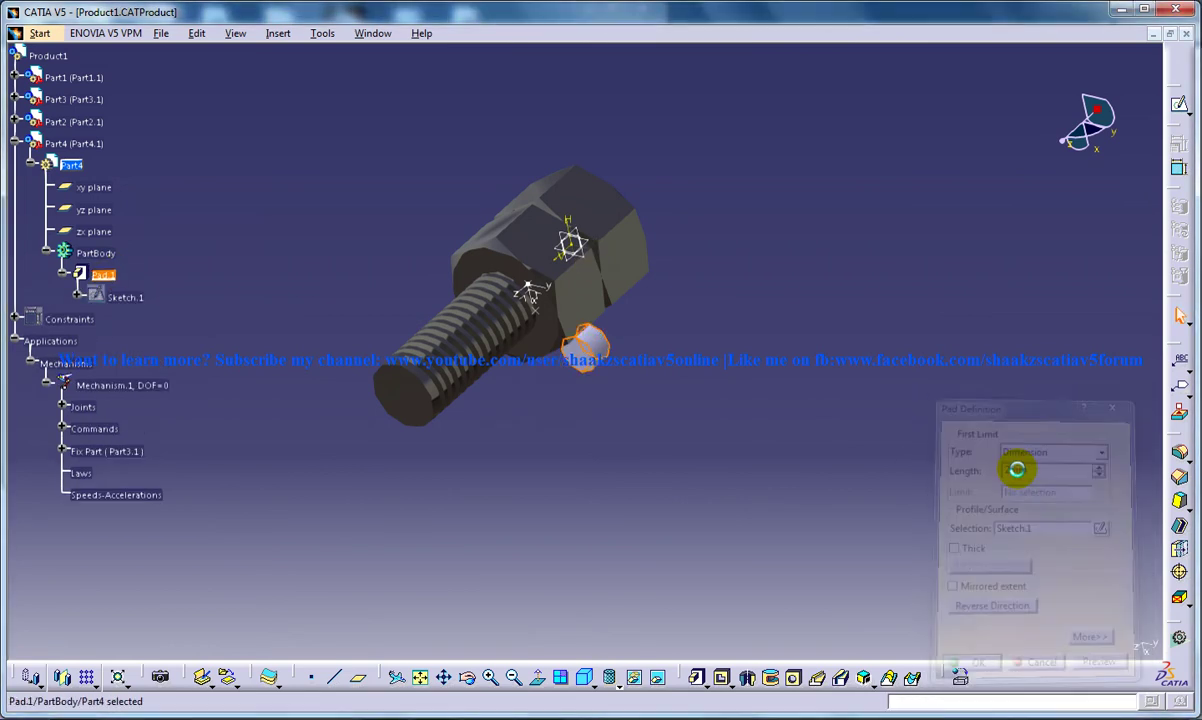
# - Activate the top-level Product1 assembly to return from part editing to the kinematics environment
pyautogui.moveTo(706, 384); pyautogui.dragTo(502, 432, button='middle')
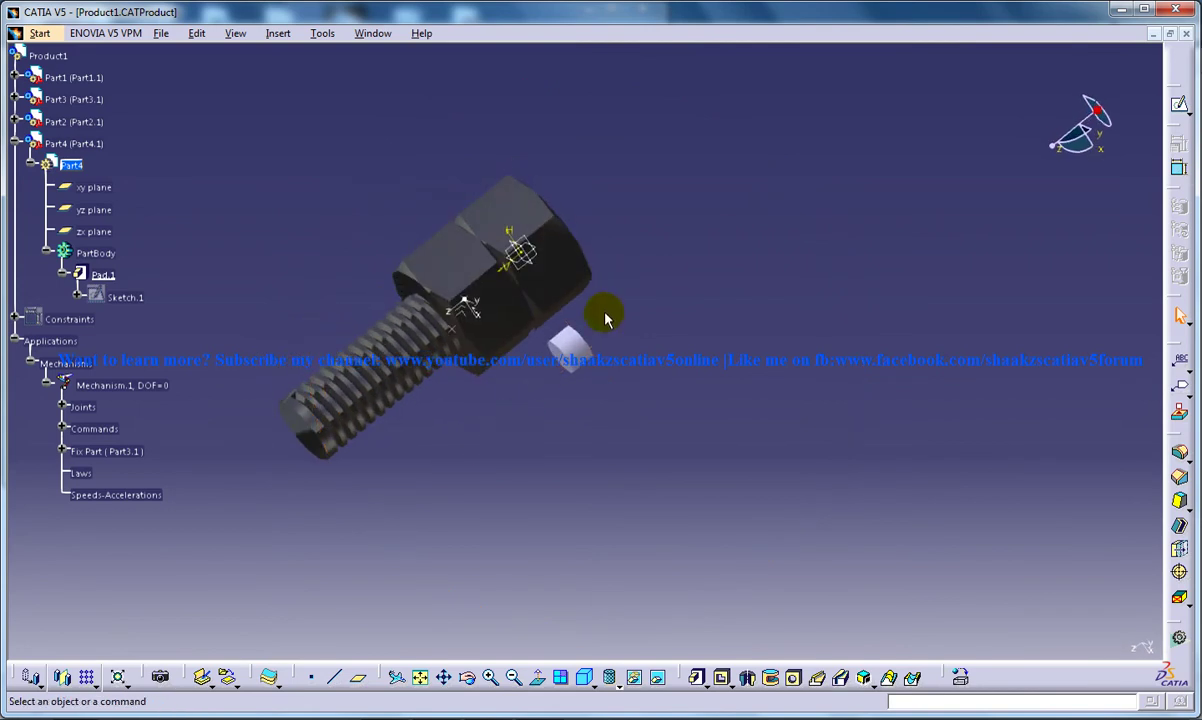
pyautogui.moveTo(271, 338)
pyautogui.mouseDown(button='middle')
pyautogui.moveTo(351, 271)
pyautogui.moveTo(340, 250)
pyautogui.mouseUp(button='middle')
pyautogui.click(278, 33)
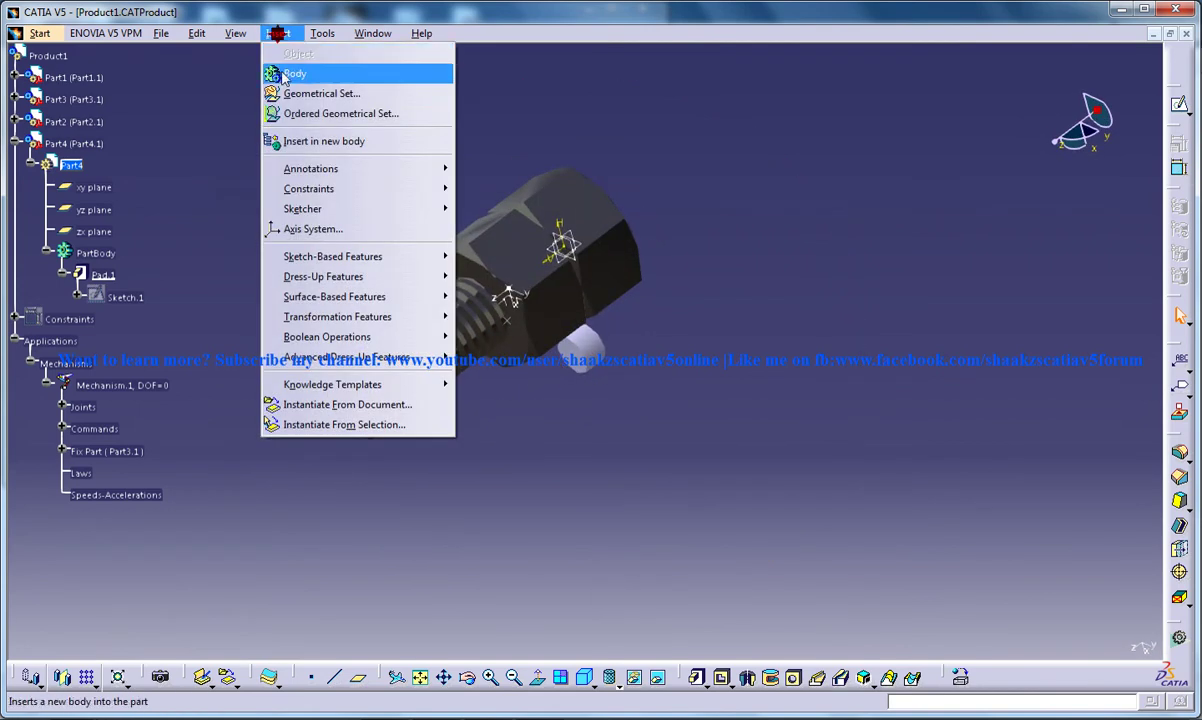
pyautogui.click(57, 57)
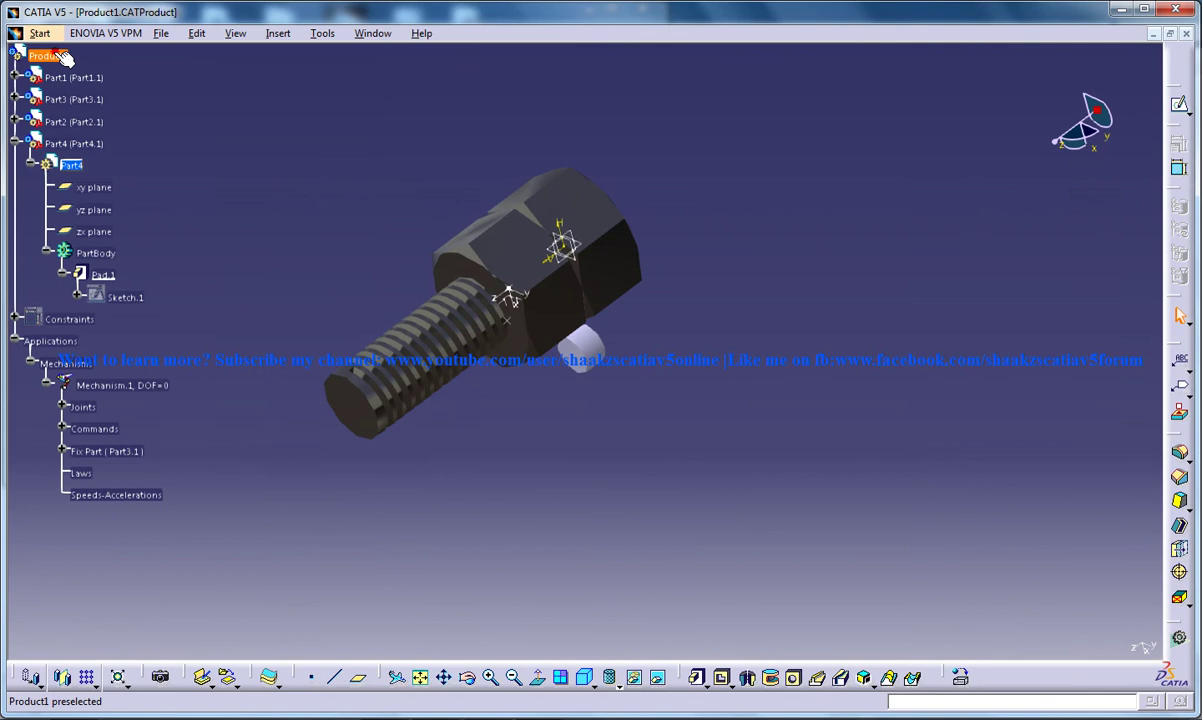
pyautogui.doubleClick(57, 57)
# - Create a rigid joint in Mechanism.1 between the new cylinder Part4 and the nut Part2
pyautogui.click(278, 33)
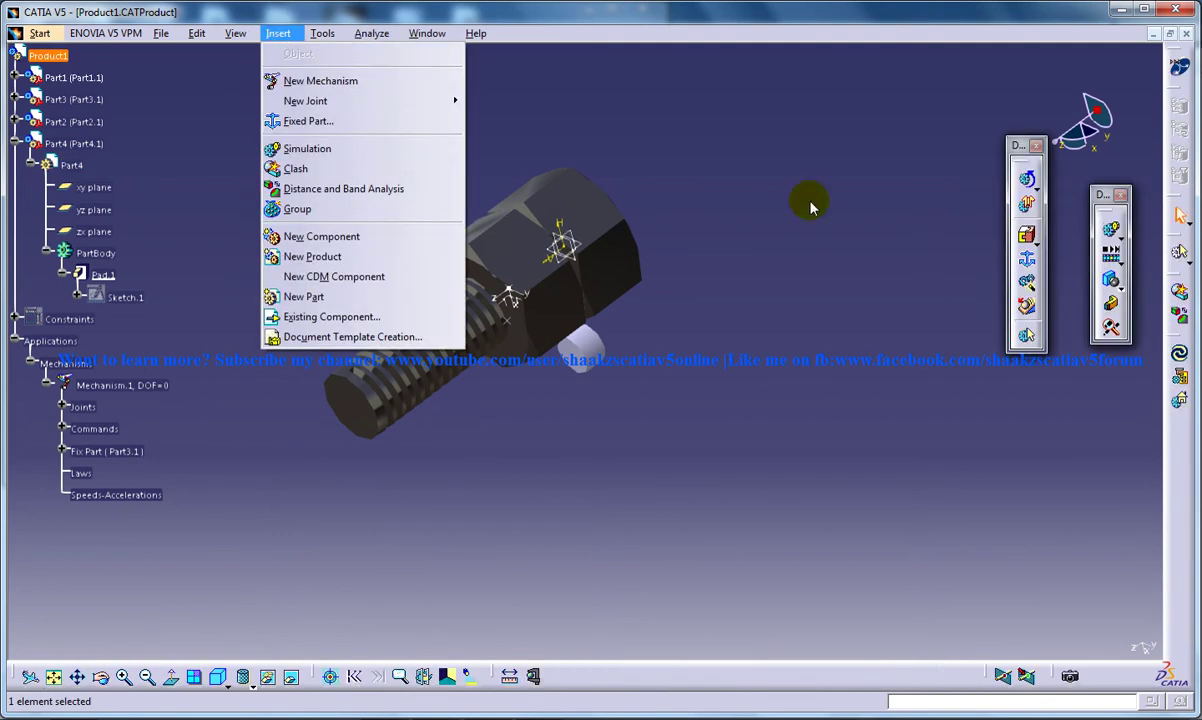
pyautogui.moveTo(335, 103)
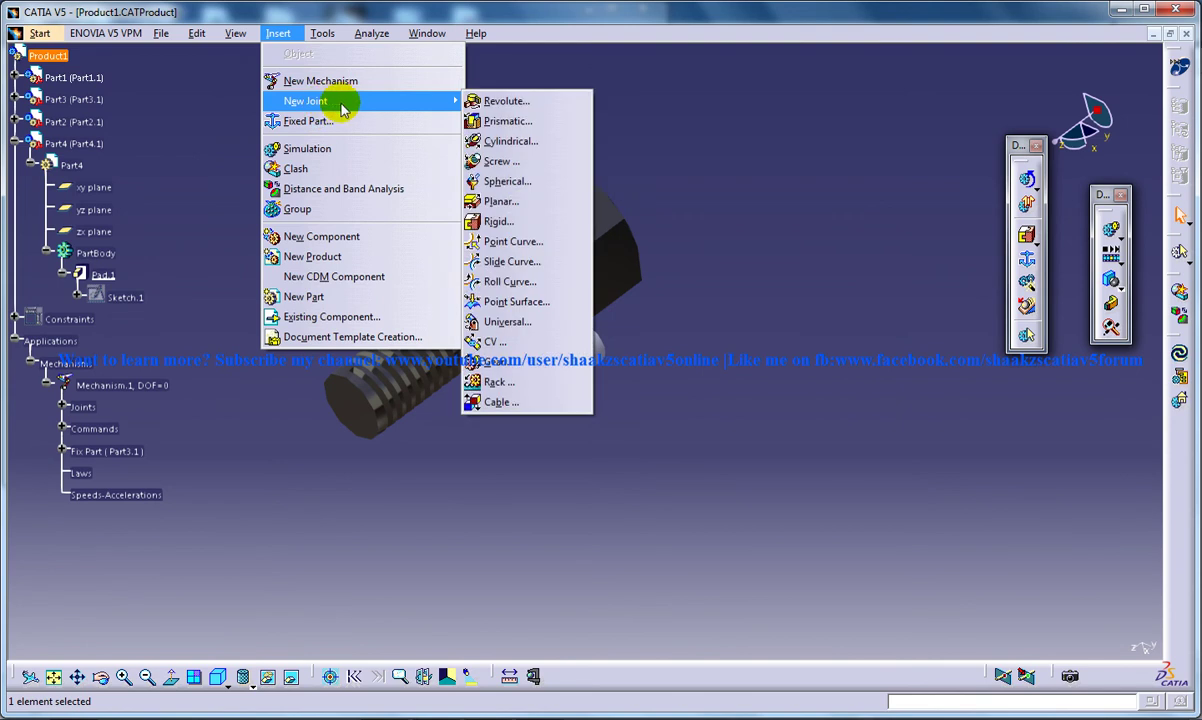
pyautogui.click(500, 222)
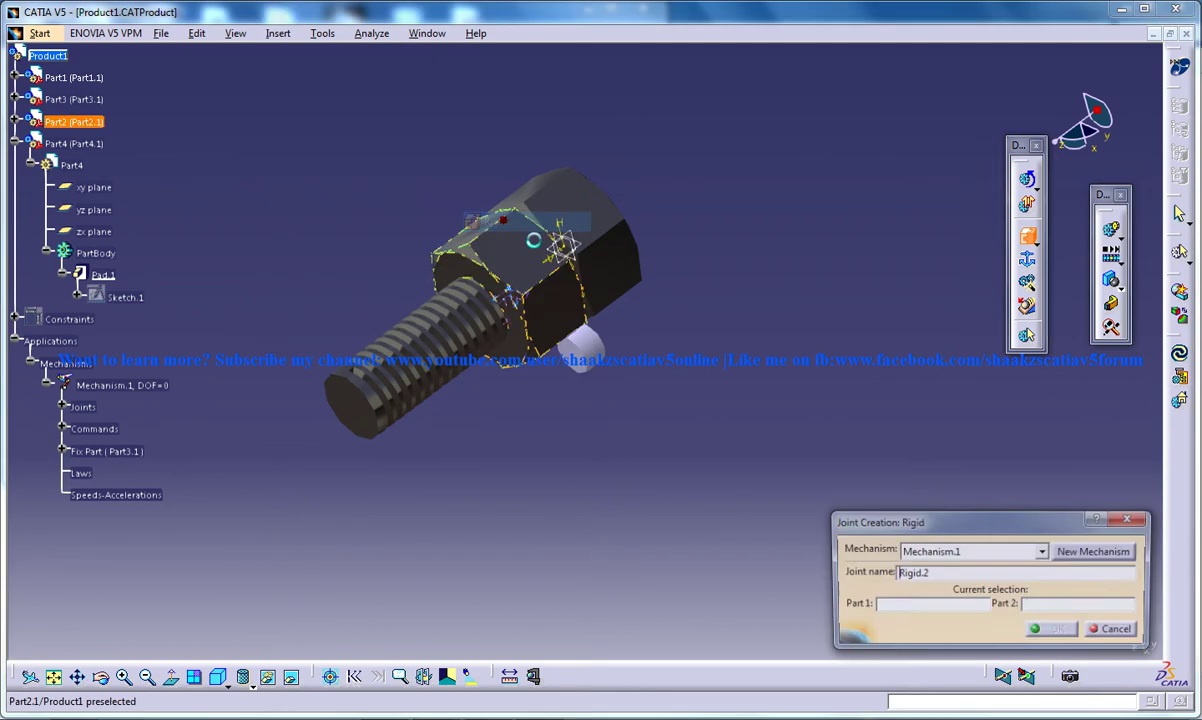
pyautogui.click(604, 368)
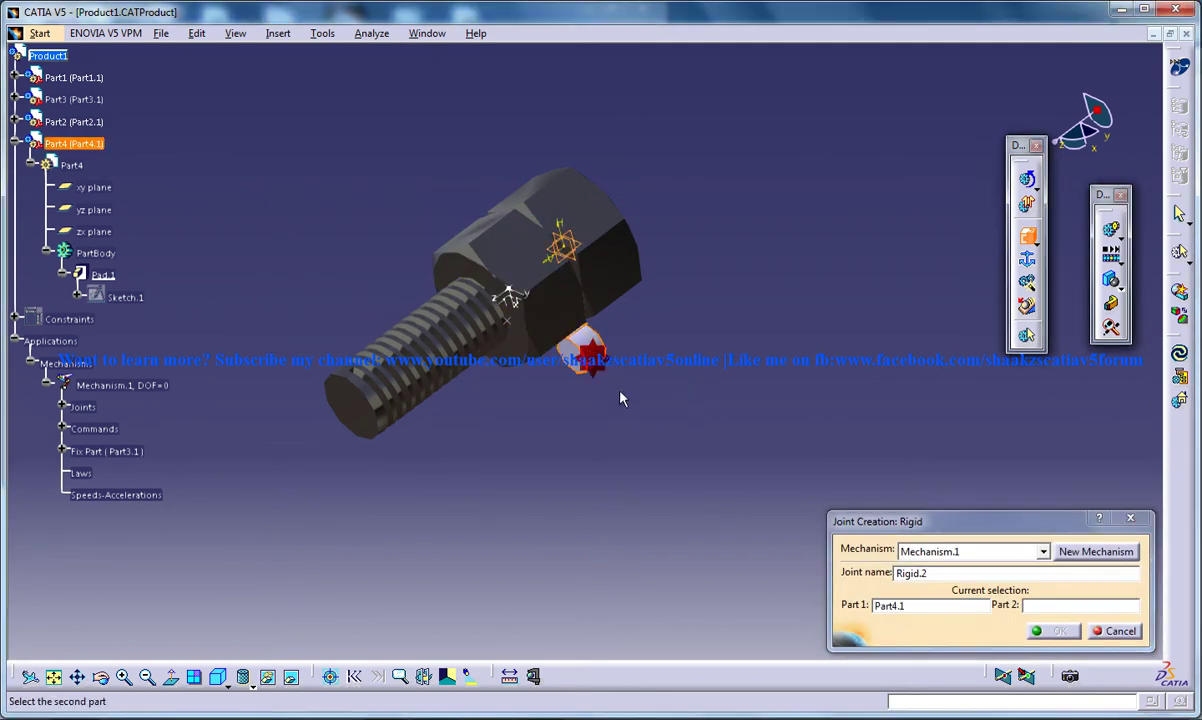
pyautogui.click(557, 328)
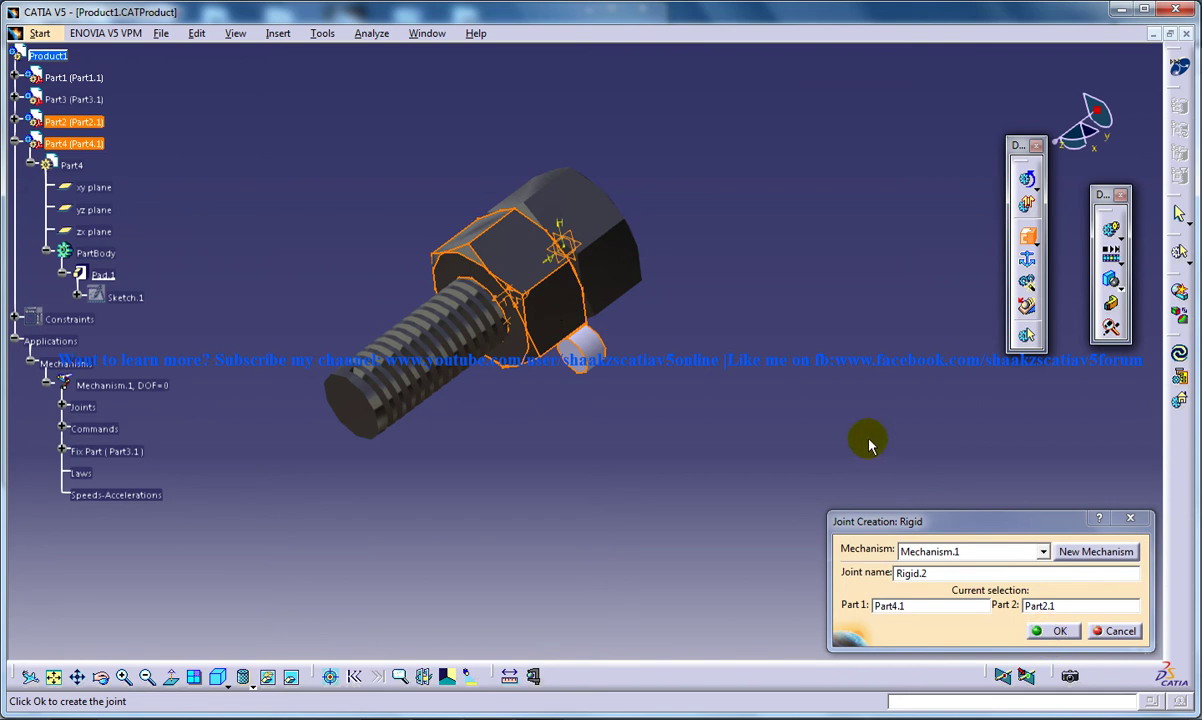
pyautogui.click(1055, 632)
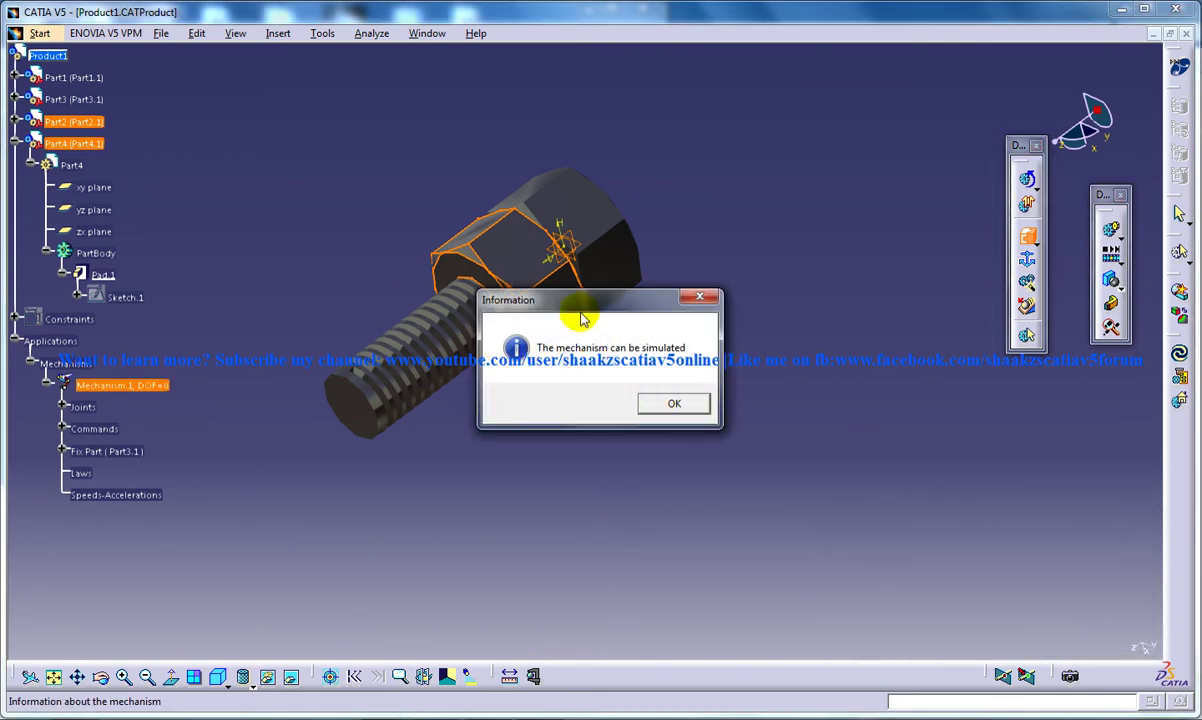
pyautogui.click(666, 408)
# - Simulate Mechanism.1 by moving Command.1 to -20 and back to -6 to check how the nut and cylinder move
pyautogui.moveTo(679, 464); pyautogui.dragTo(590, 400, button='middle')
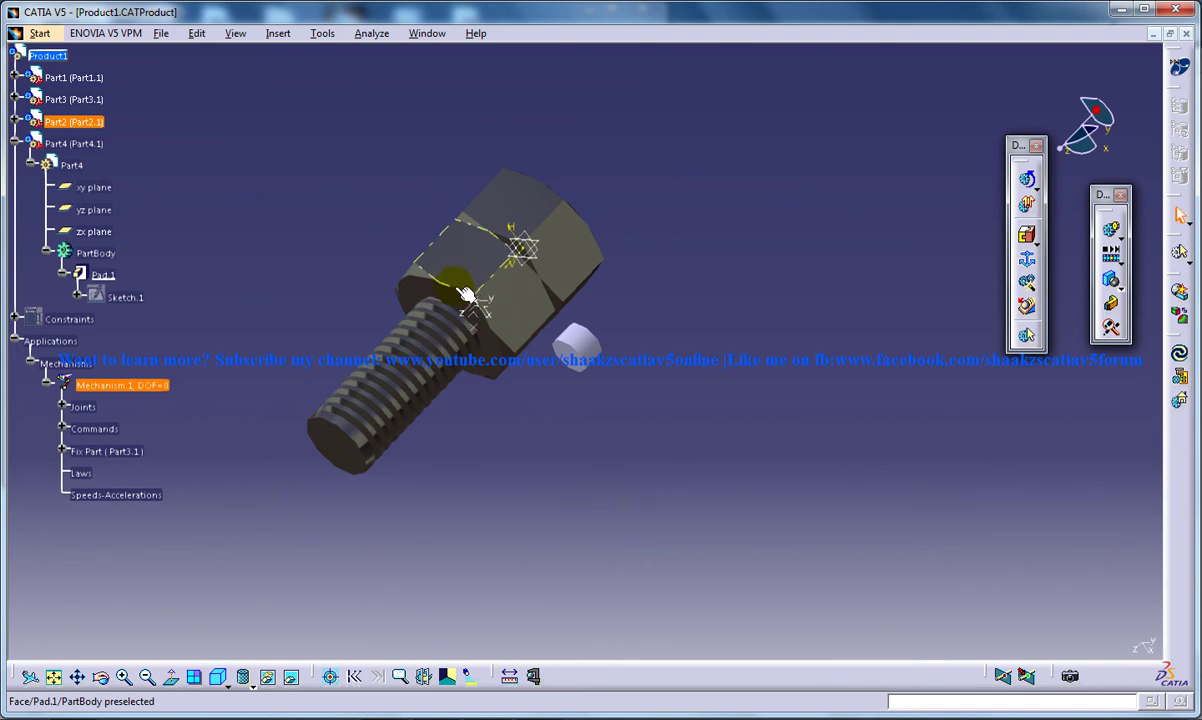
pyautogui.moveTo(505, 365); pyautogui.dragTo(480, 325, button='middle')
pyautogui.moveTo(421, 250); pyautogui.dragTo(632, 276, button='middle')
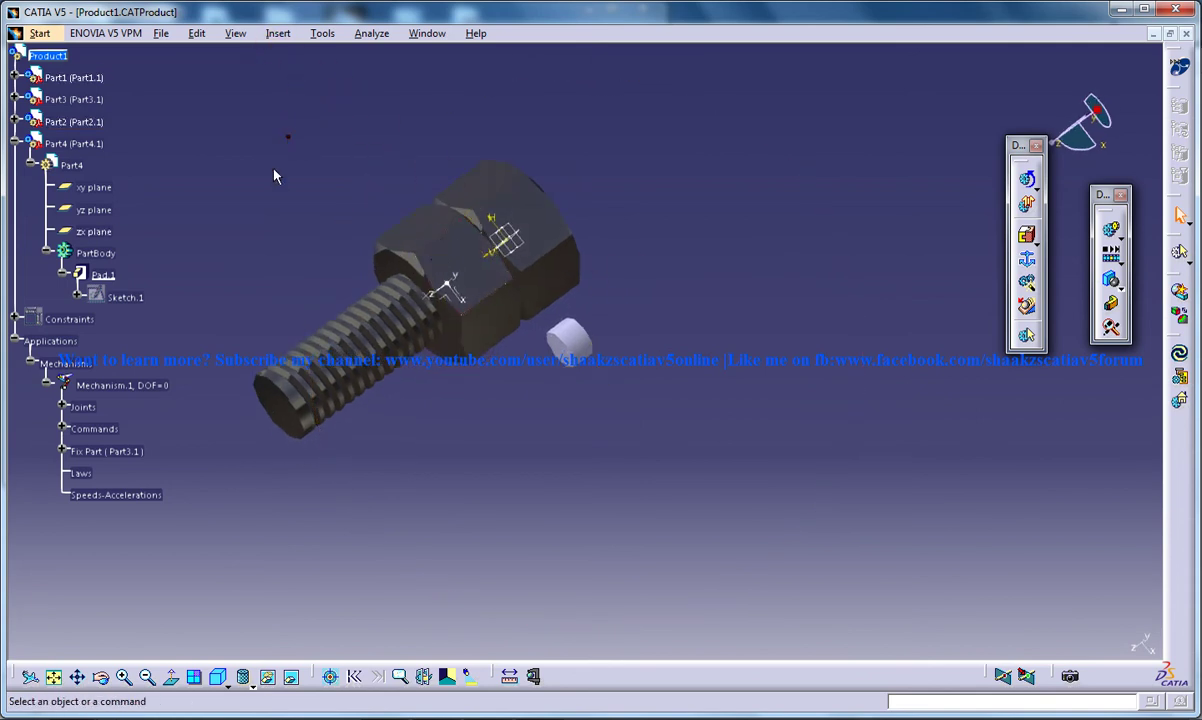
pyautogui.click(128, 452)
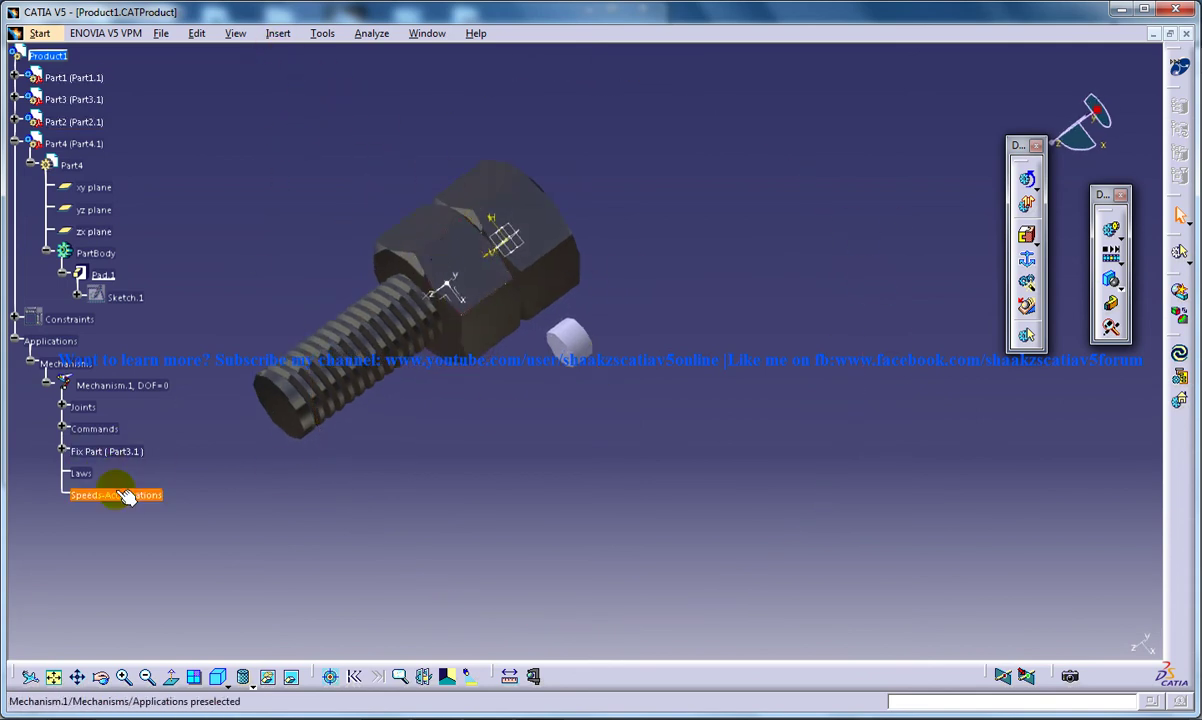
pyautogui.doubleClick(131, 498)
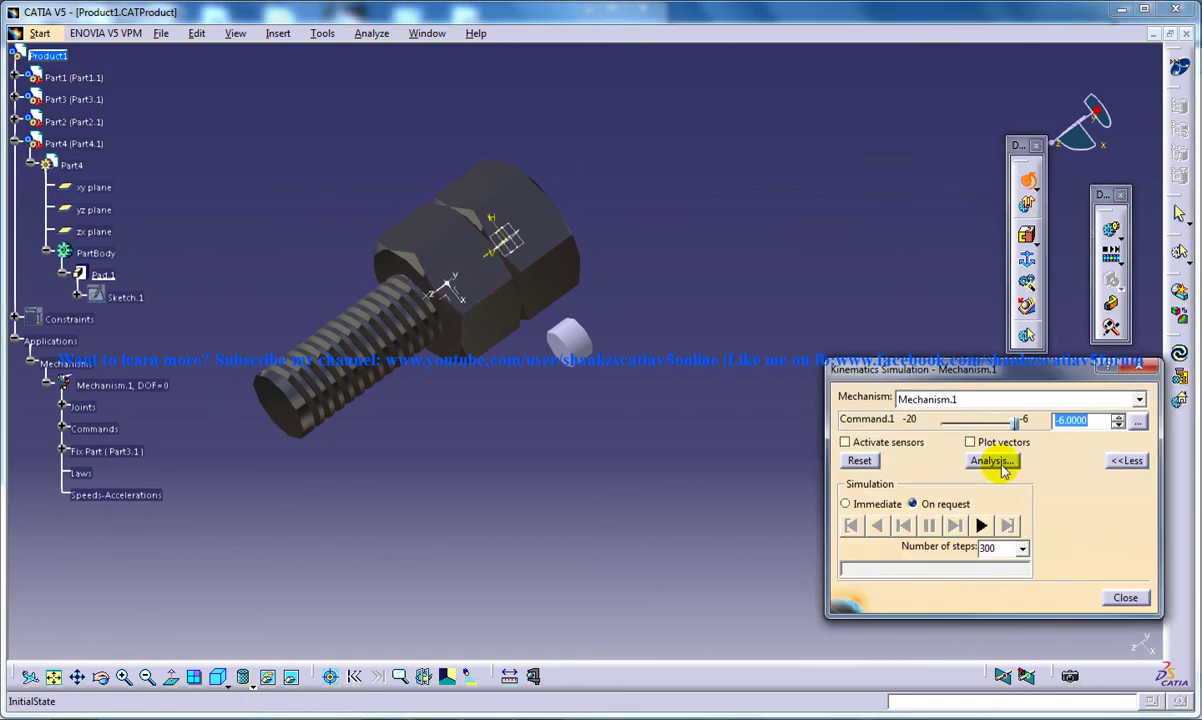
pyautogui.moveTo(1018, 426); pyautogui.dragTo(925, 437)
pyautogui.moveTo(470, 287); pyautogui.dragTo(316, 399)
pyautogui.moveTo(941, 424); pyautogui.dragTo(1025, 425)
pyautogui.click(317, 389)
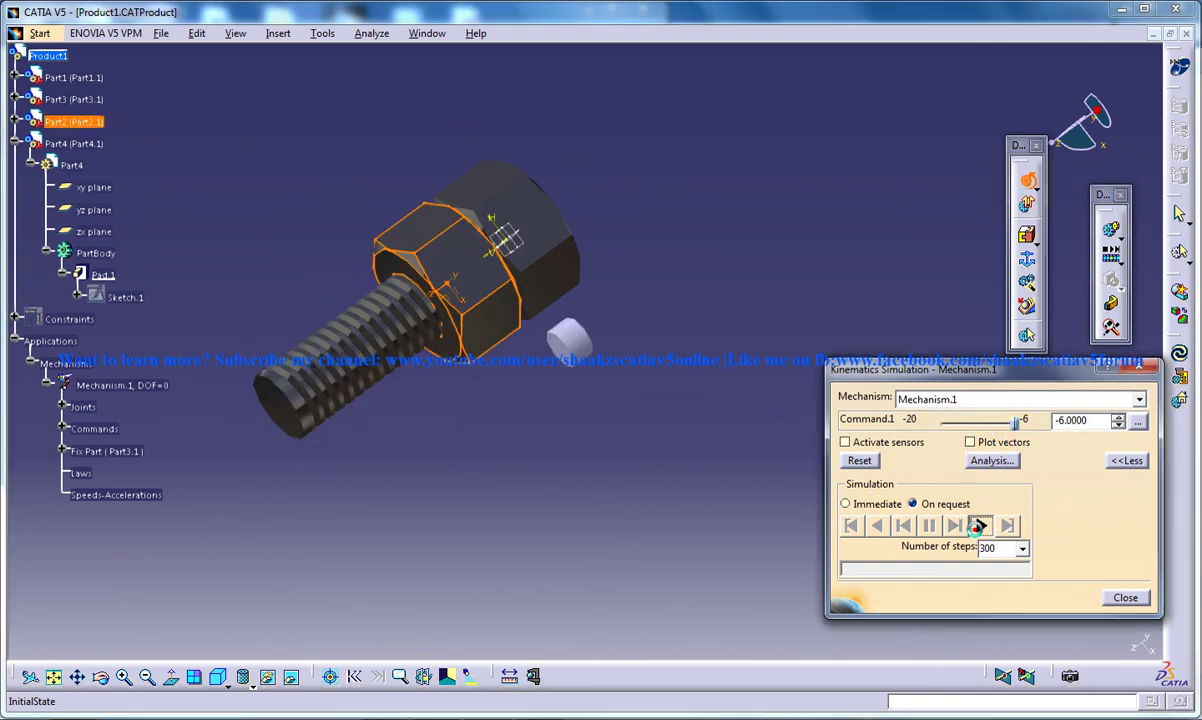
# - Set Command.1 to -20, play the on-request simulation in 300 steps, and close the simulation
pyautogui.click(980, 526)
pyautogui.click(1122, 532)
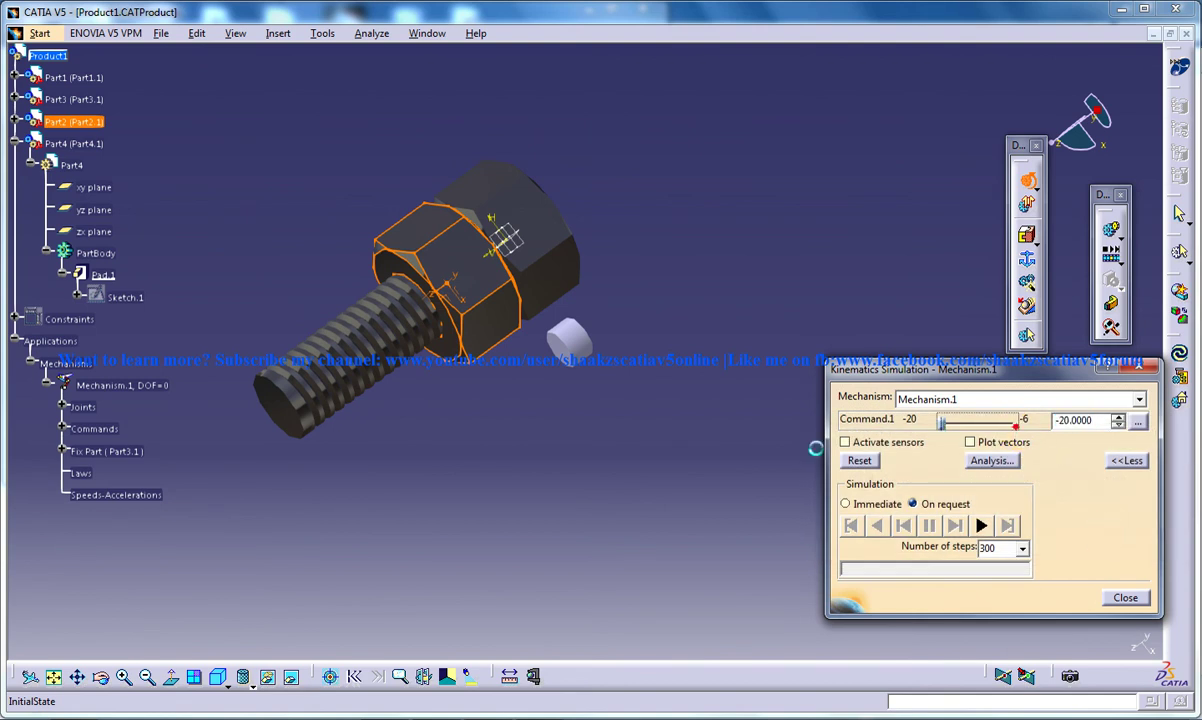
pyautogui.click(980, 526)
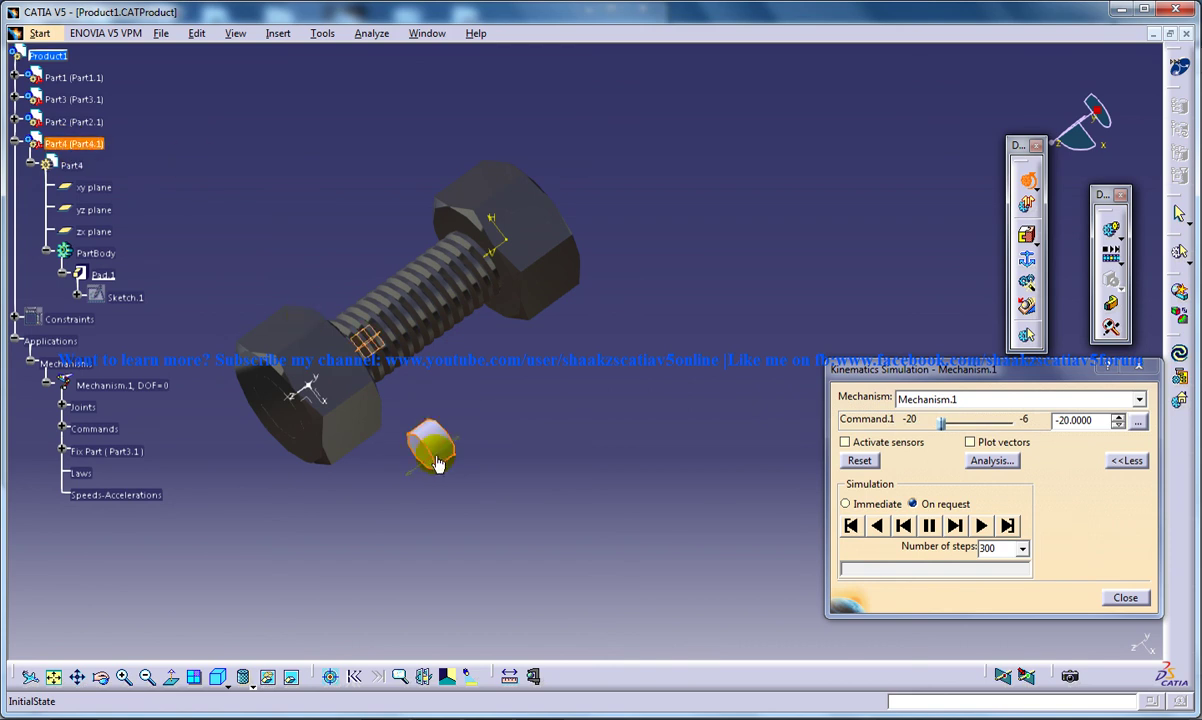
pyautogui.click(1125, 597)
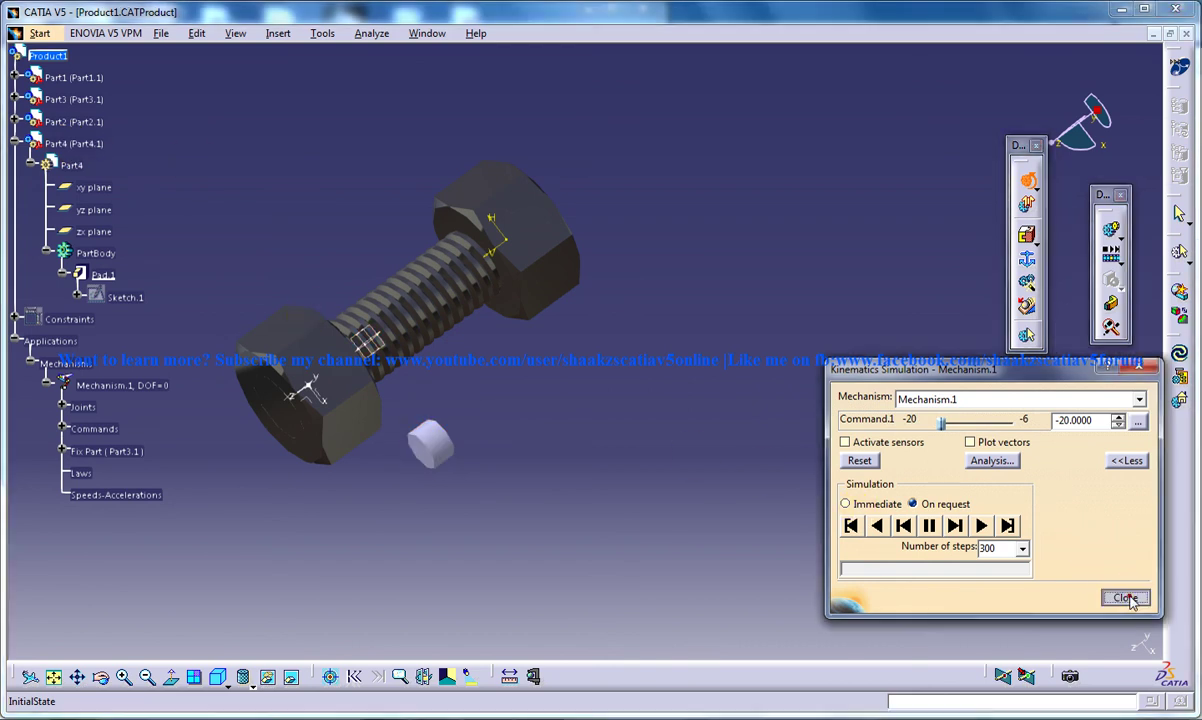
pyautogui.moveTo(470, 400); pyautogui.dragTo(559, 335, button='middle')
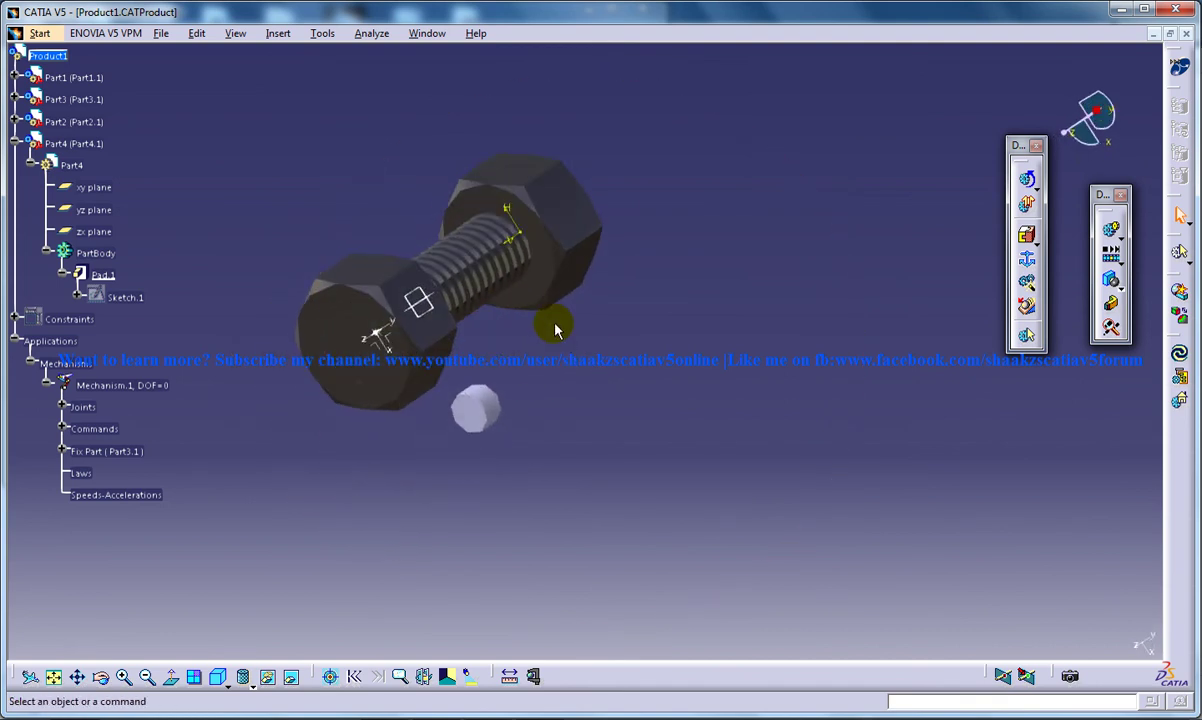